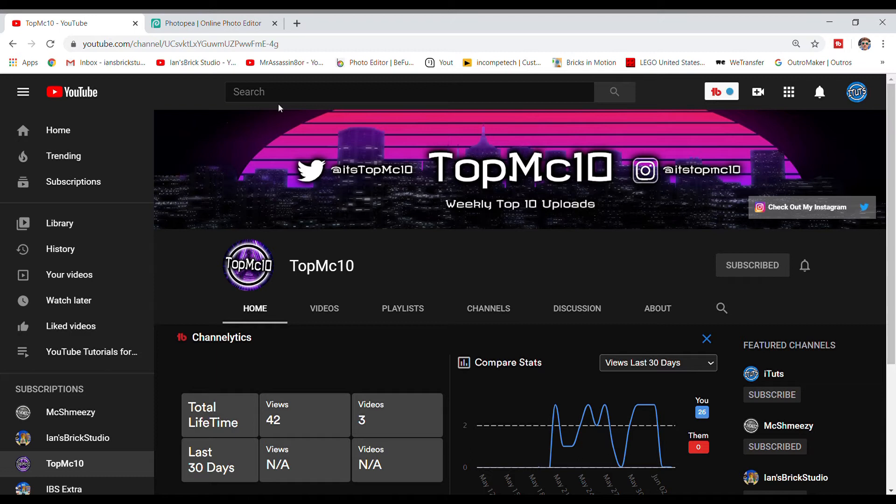
# Switch to the Photopea online editor at photopea.com.
pyautogui.click(187, 20)
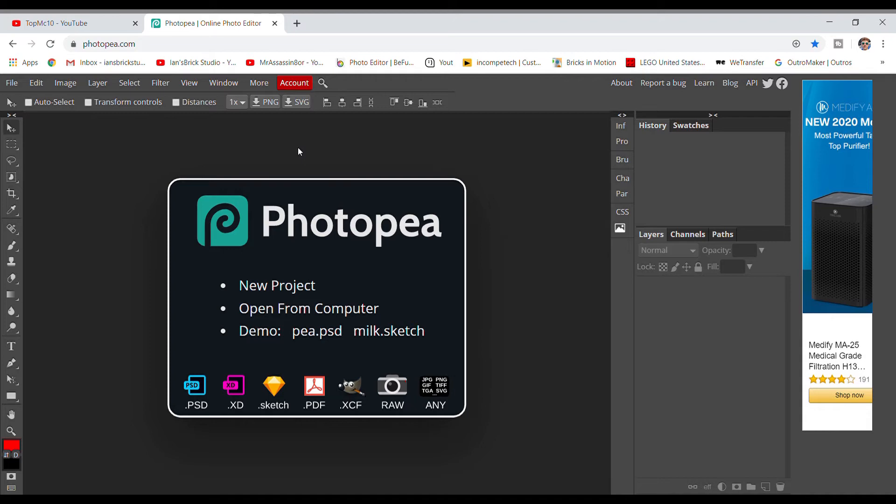
pyautogui.click(93, 44)
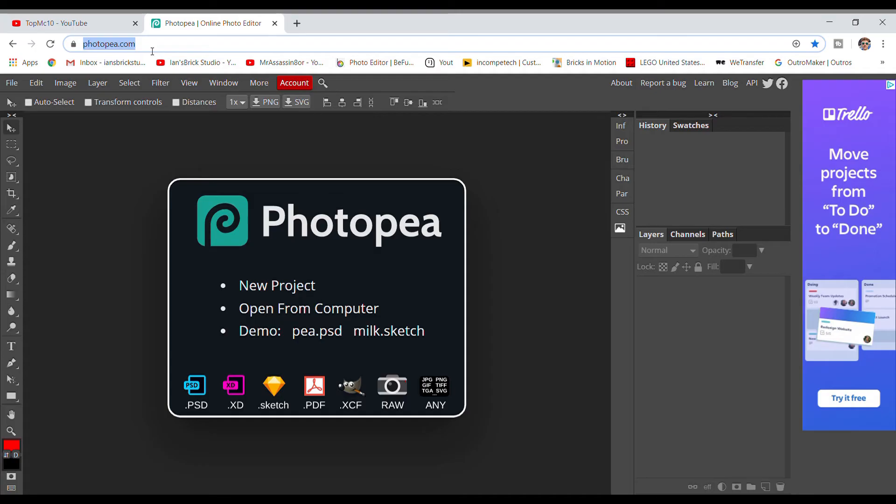
pyautogui.click(153, 51)
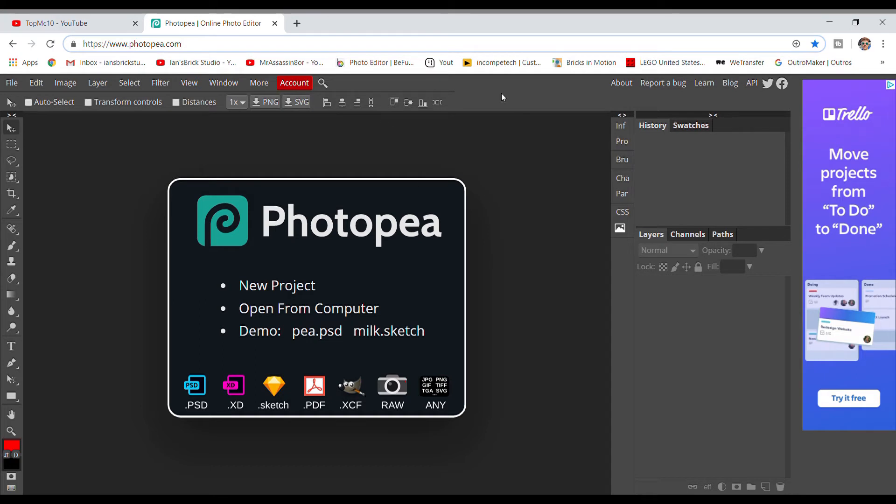
pyautogui.click(493, 135)
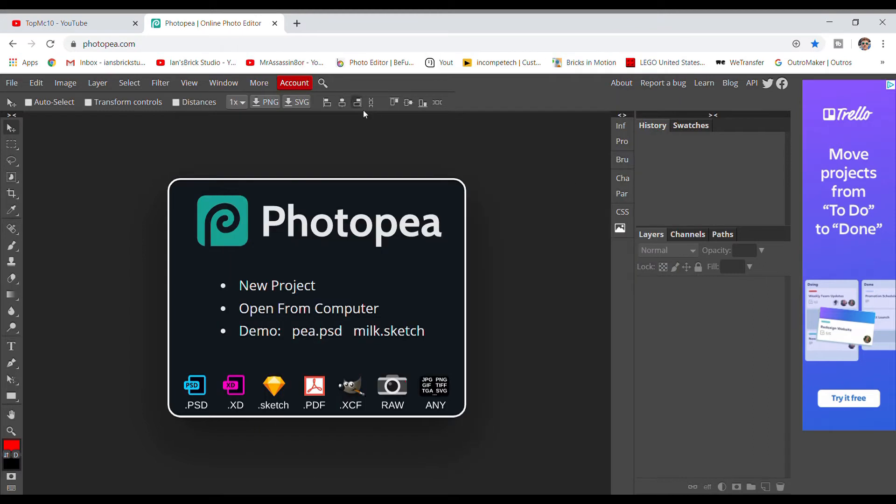
# Create a new 1280 by 720 px project named Fruit Thumbnail with a transparent background.
pyautogui.click(294, 292)
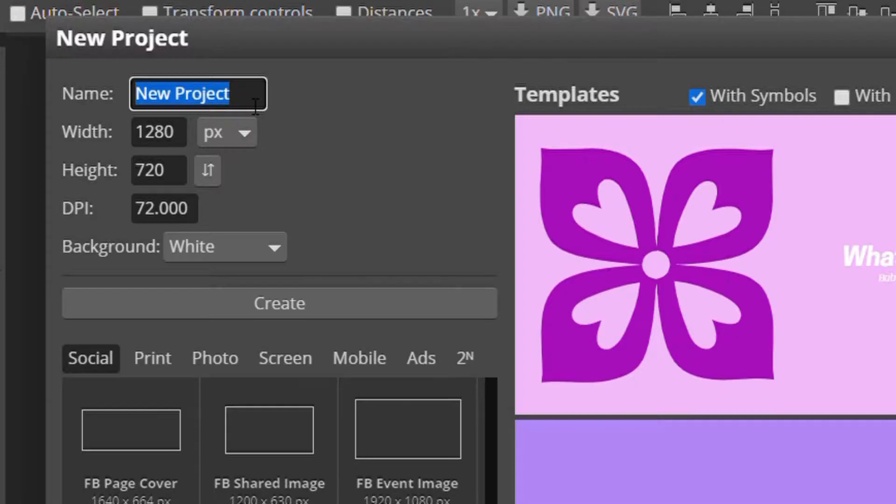
pyautogui.press('BackSpace')
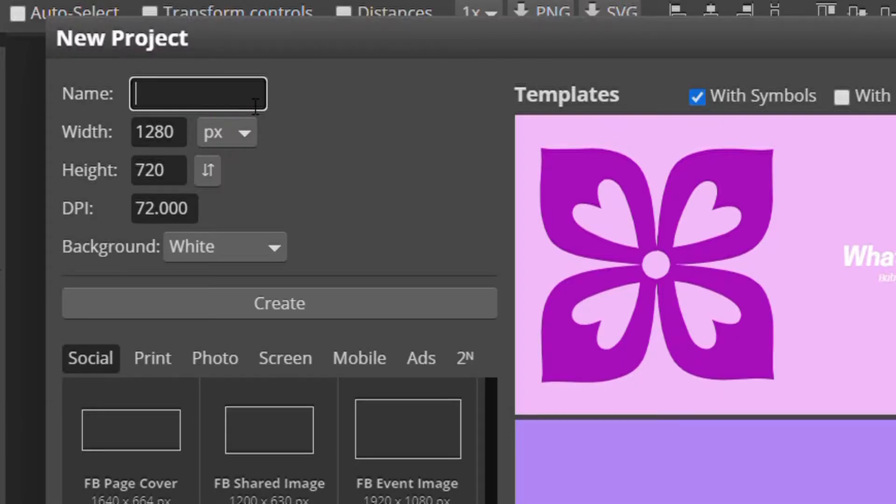
pyautogui.write('Fruit ')
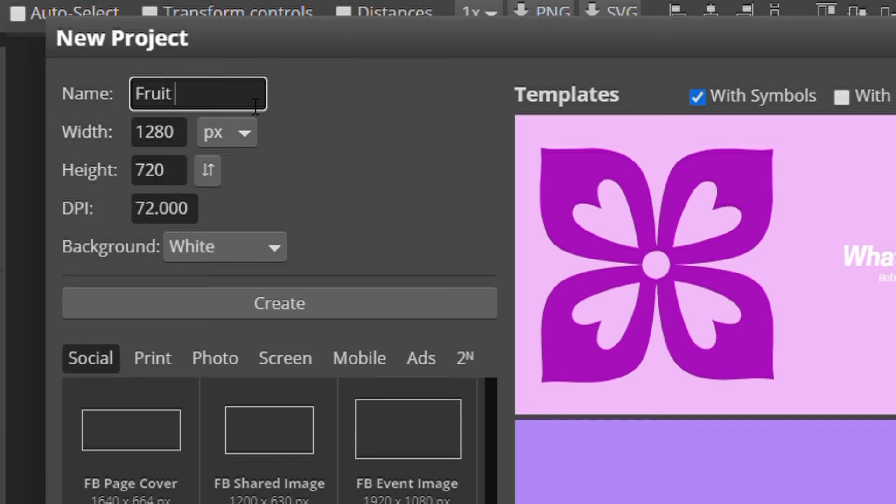
pyautogui.write('Thumbnail')
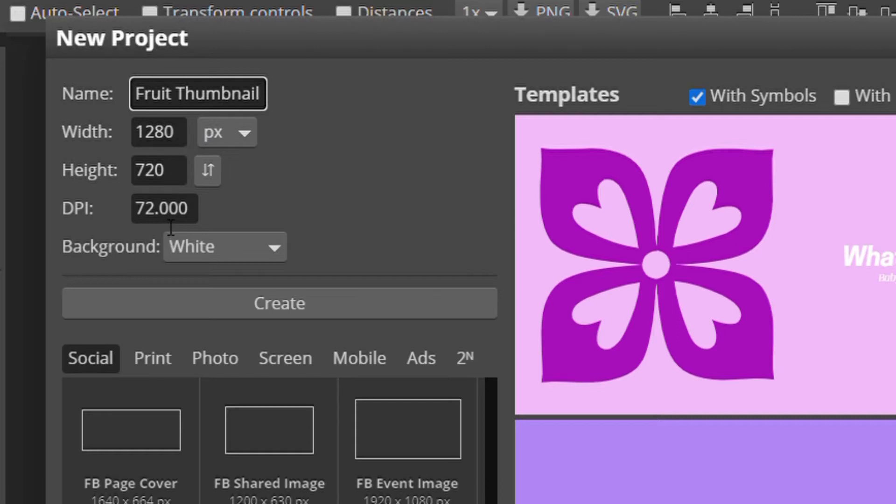
pyautogui.click(215, 243)
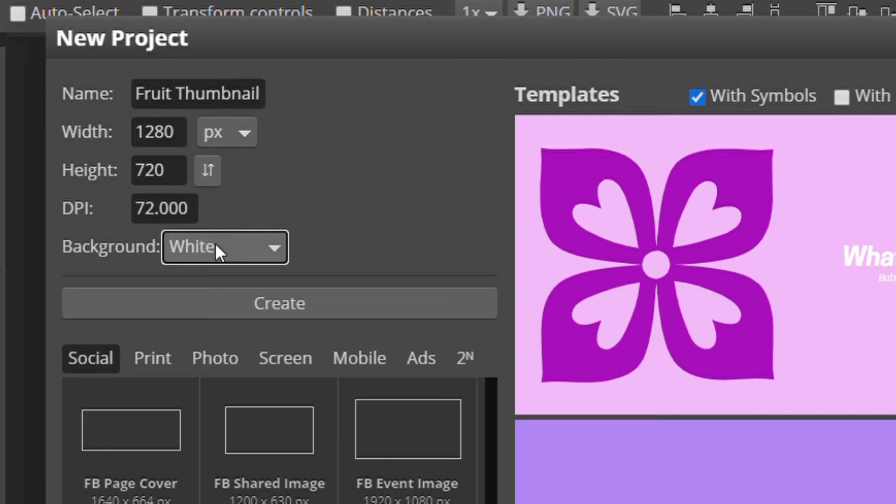
pyautogui.click(215, 291)
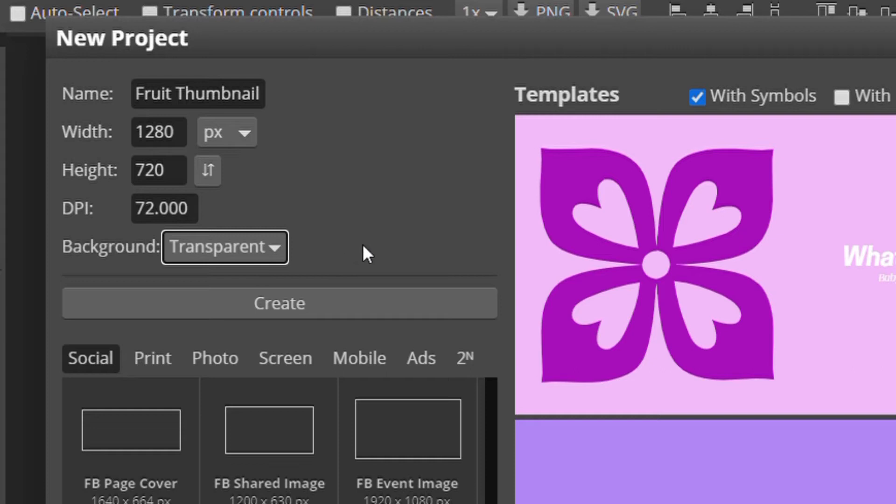
pyautogui.click(282, 304)
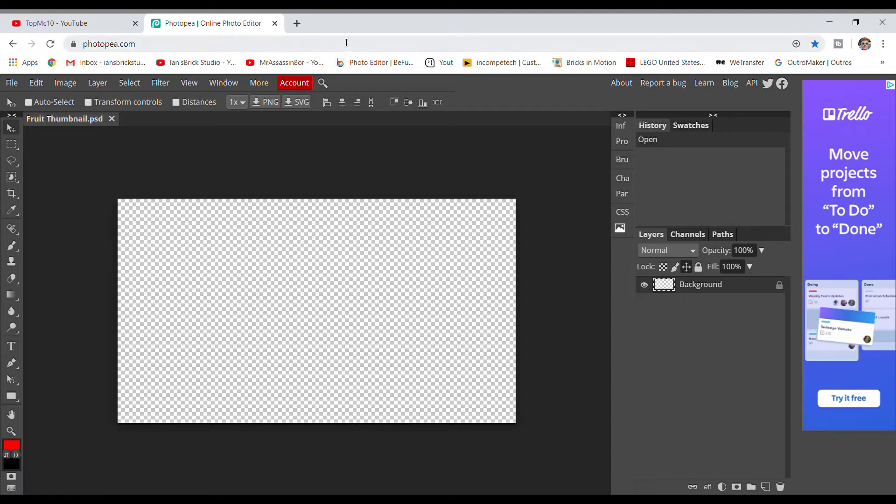
# Search Google Images for "fruits" in a new browser tab.
pyautogui.click(297, 23)
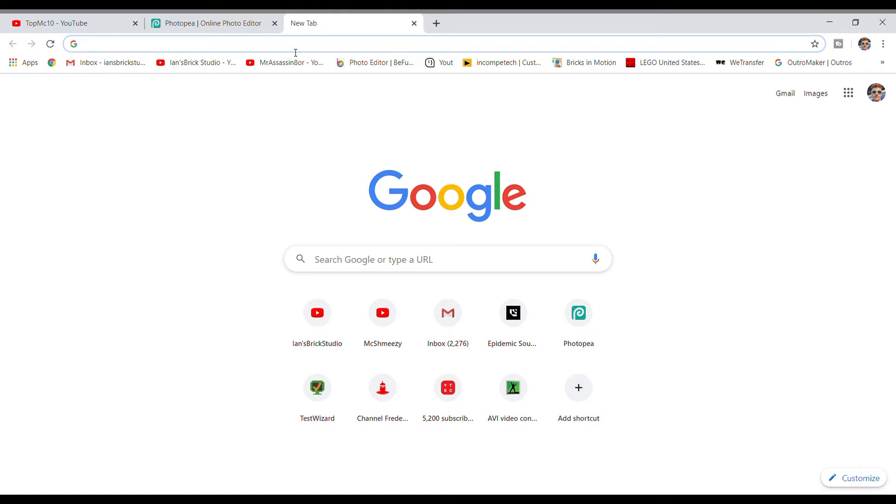
pyautogui.click(347, 268)
pyautogui.write('fruit')
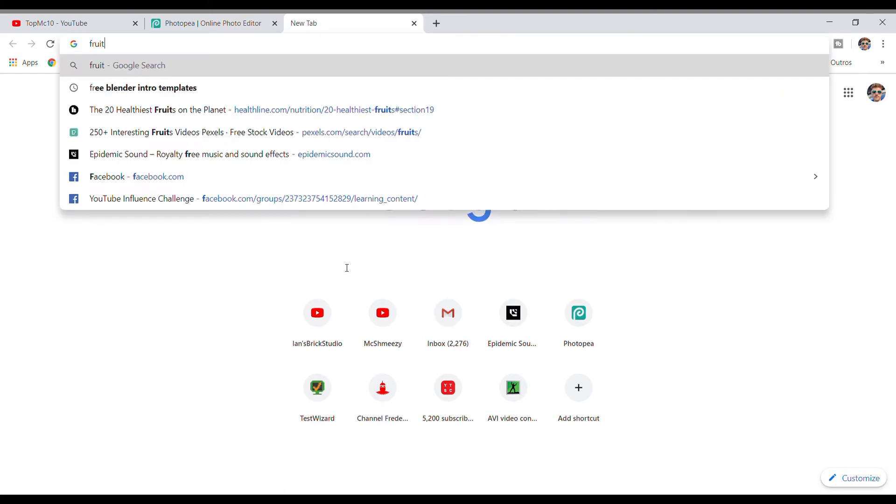
pyautogui.write('s')
pyautogui.press('Return')
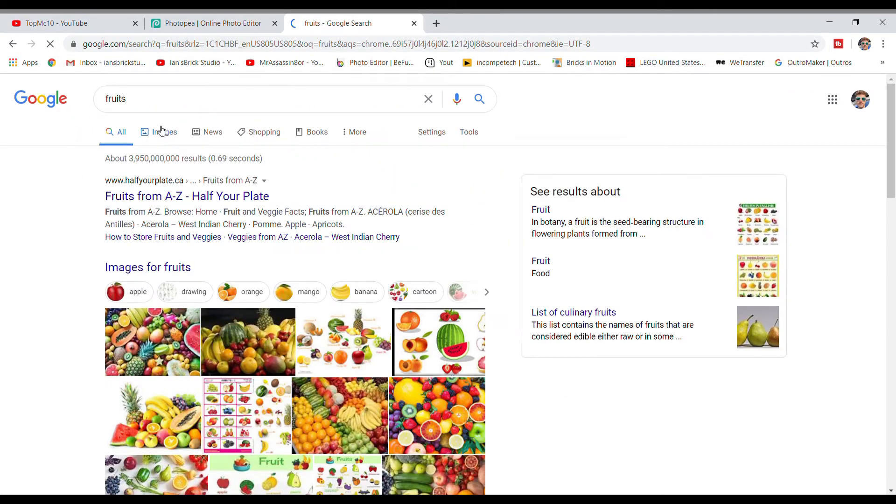
pyautogui.click(162, 131)
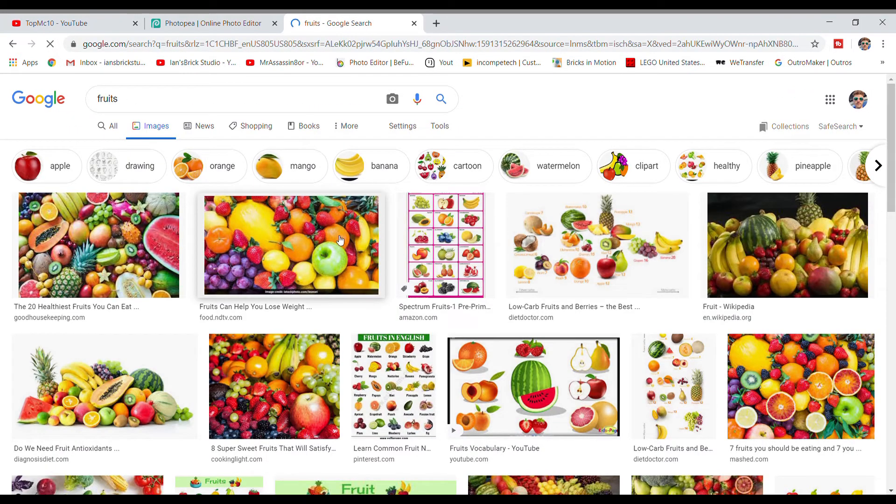
# Pick the Good Housekeeping photo of assorted fruits from the image results and download it.
pyautogui.scroll(-8, 354, 240)
pyautogui.scroll(7, 358, 239)
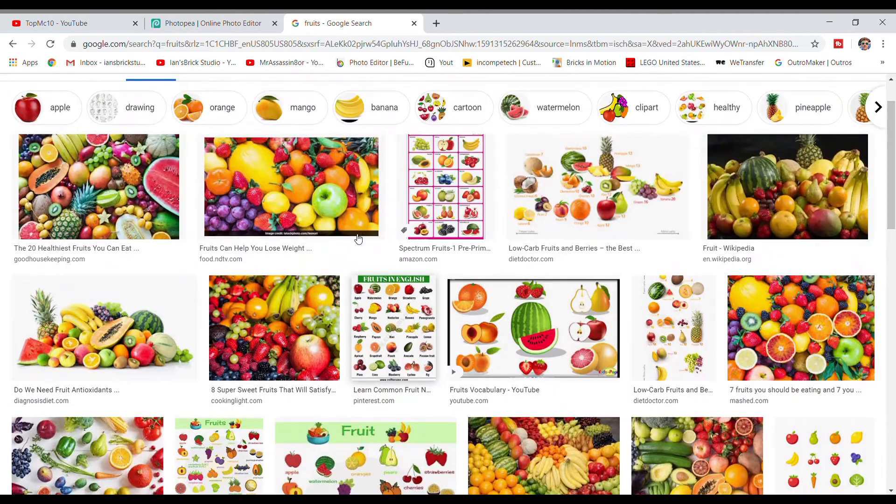
pyautogui.scroll(-1, 597, 210)
pyautogui.scroll(3, 656, 266)
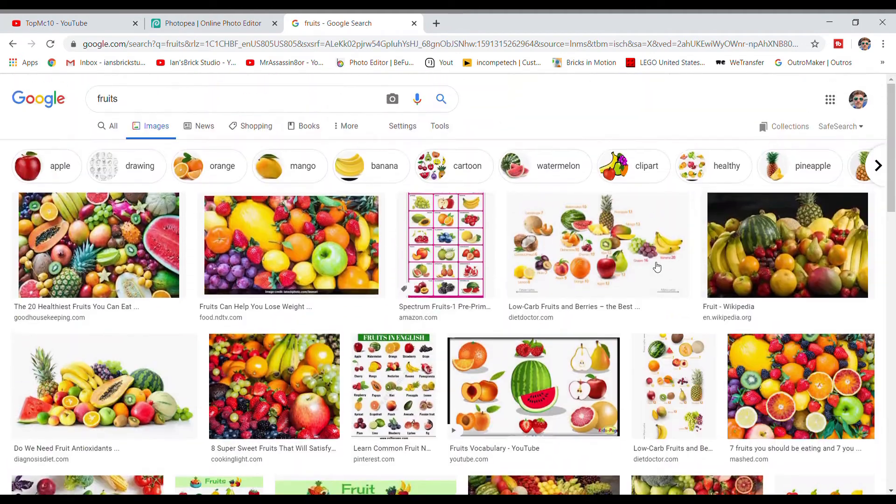
pyautogui.click(124, 252)
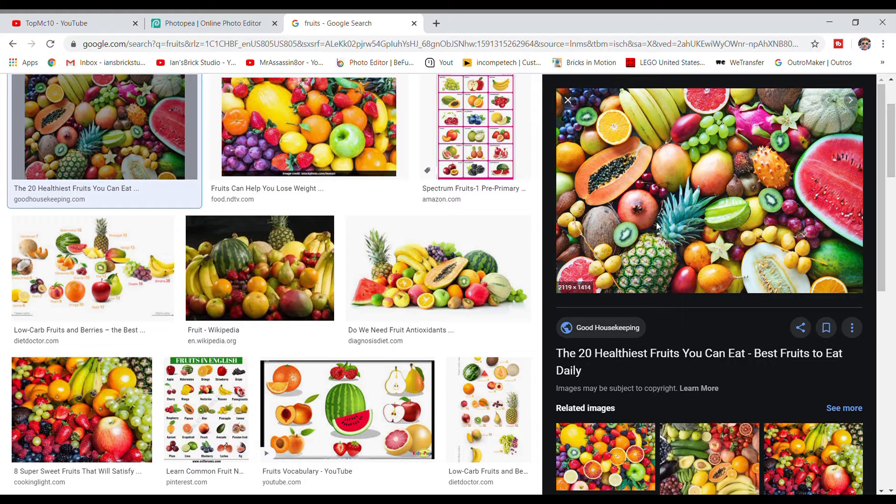
pyautogui.click(686, 326)
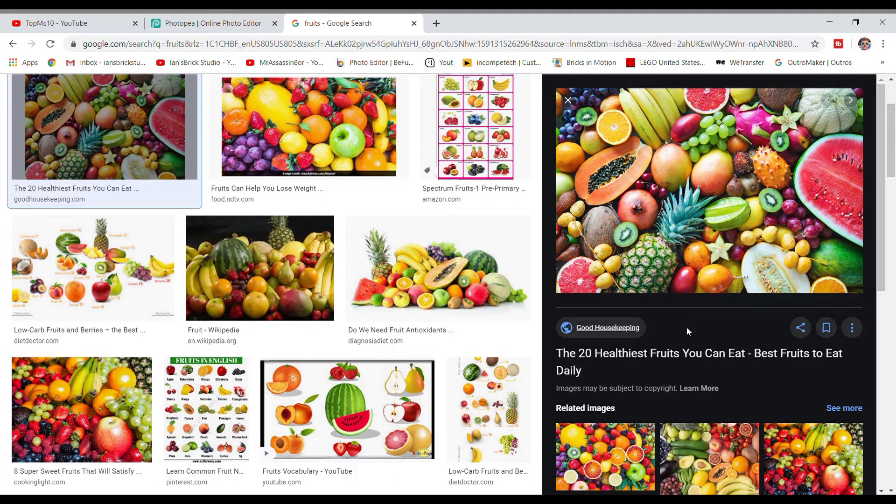
pyautogui.click(293, 260)
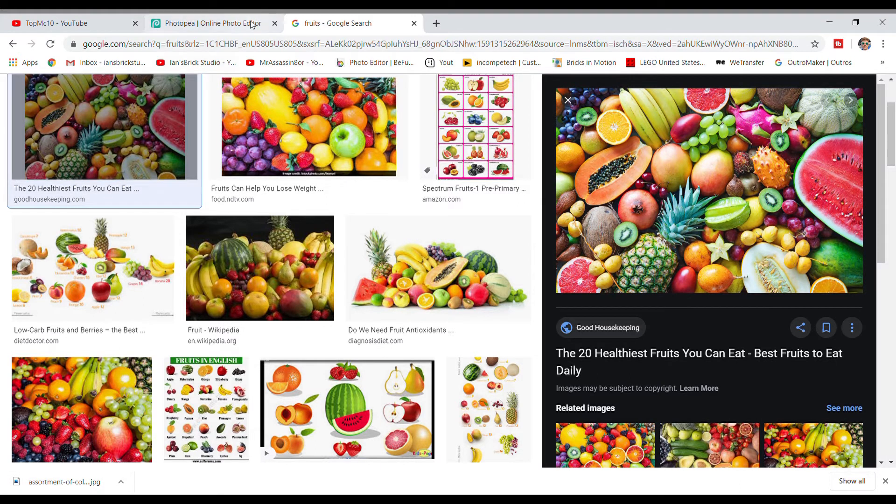
# Switch back to Photopea, place the downloaded fruit photo in the project and stretch it horizontally to fill the canvas width.
pyautogui.click(209, 23)
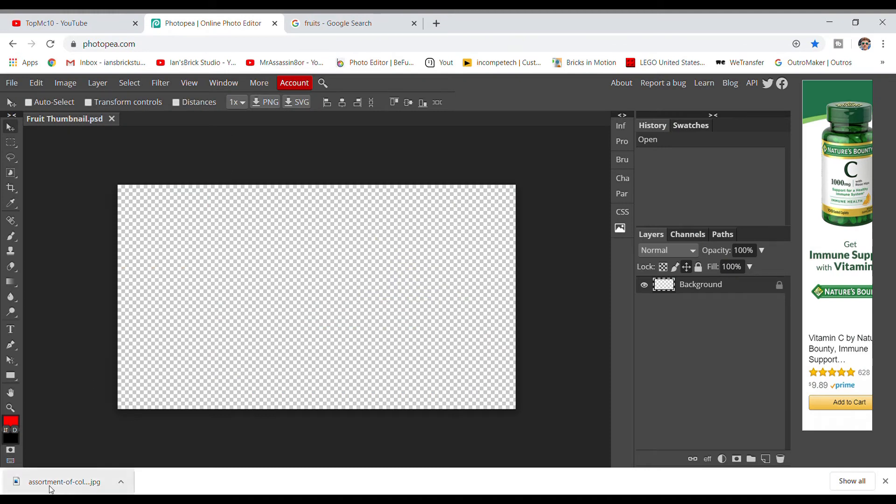
pyautogui.moveTo(51, 487); pyautogui.dragTo(295, 323)
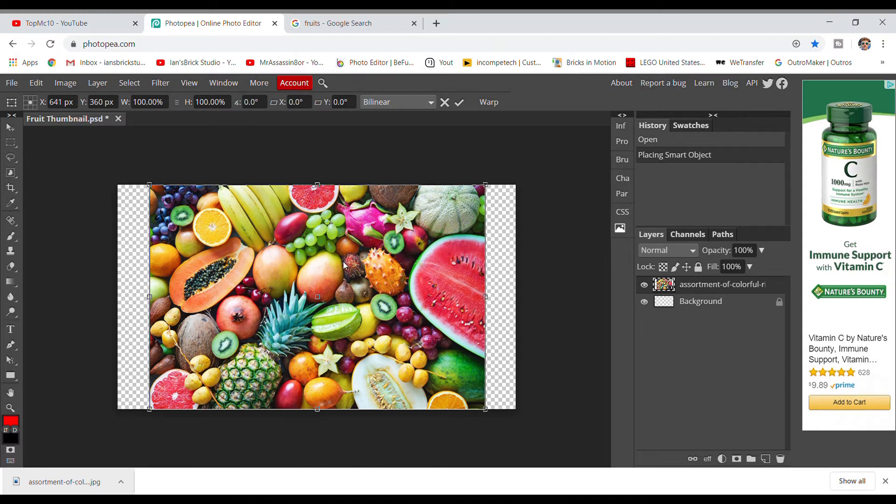
pyautogui.moveTo(485, 297); pyautogui.dragTo(516, 296)
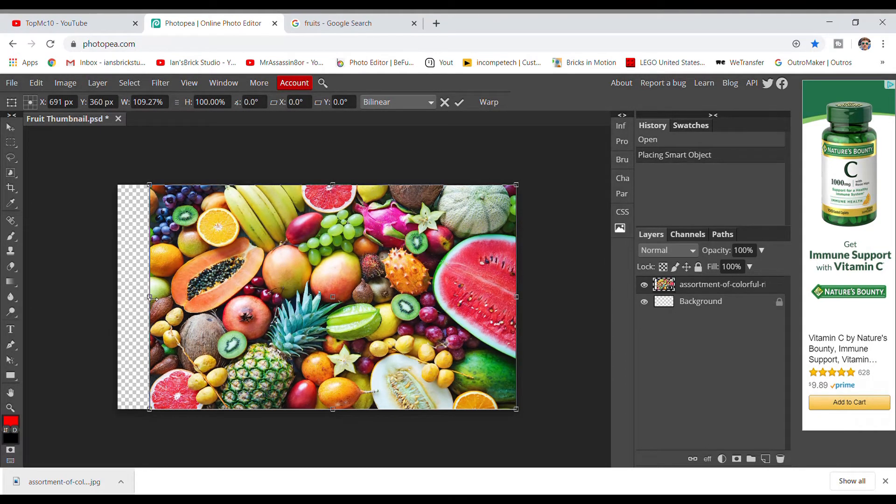
pyautogui.moveTo(149, 297); pyautogui.dragTo(117, 298)
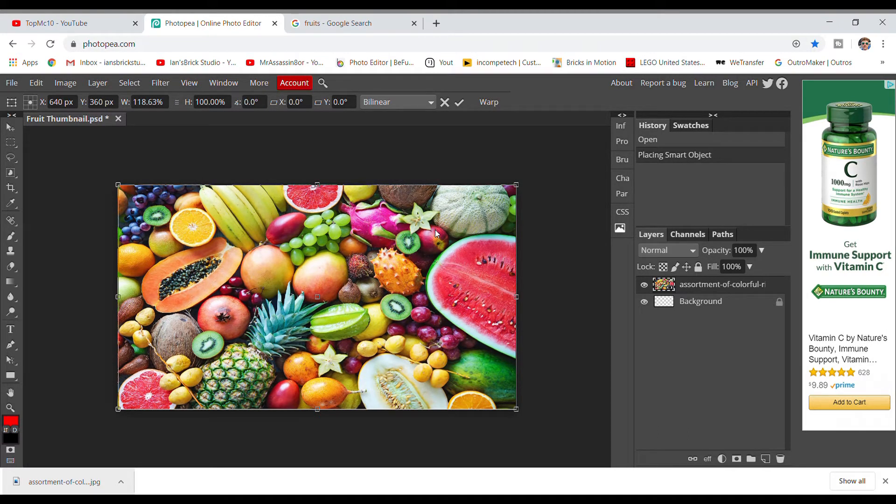
# Apply a Gaussian Blur with a radius of about 5.1 px to the fruit photo layer.
pyautogui.click(189, 84)
pyautogui.moveTo(161, 84)
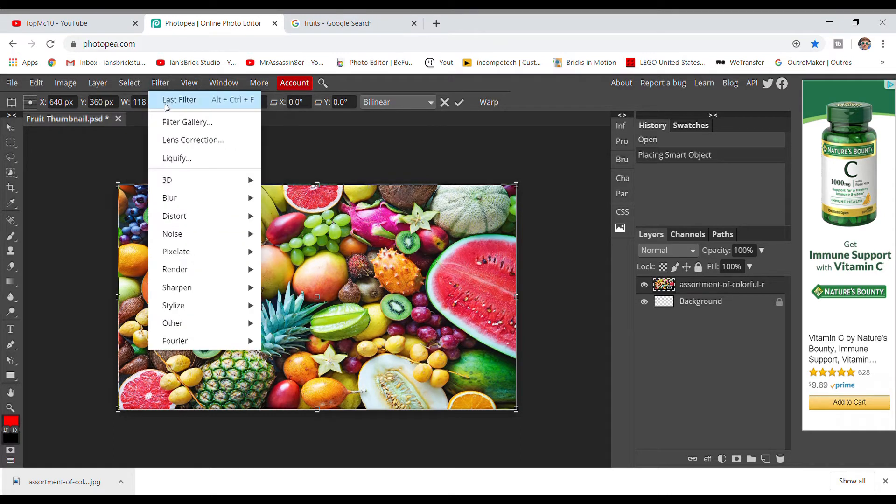
pyautogui.moveTo(211, 201)
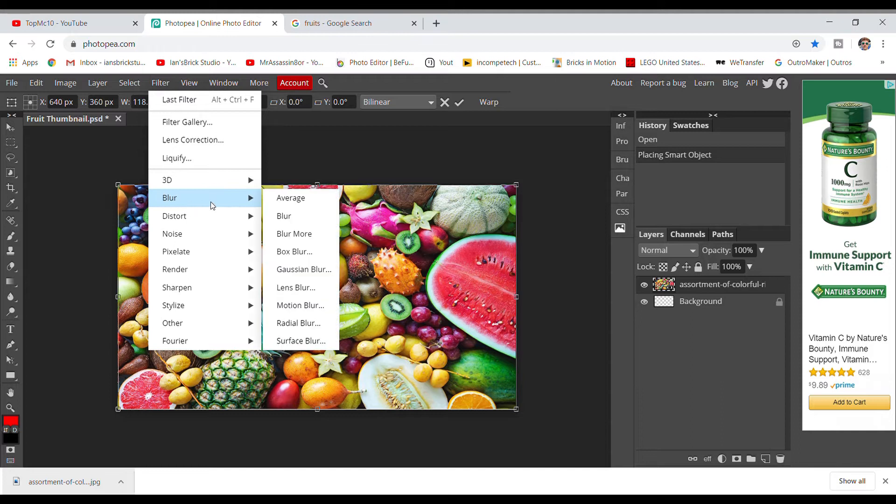
pyautogui.click(299, 270)
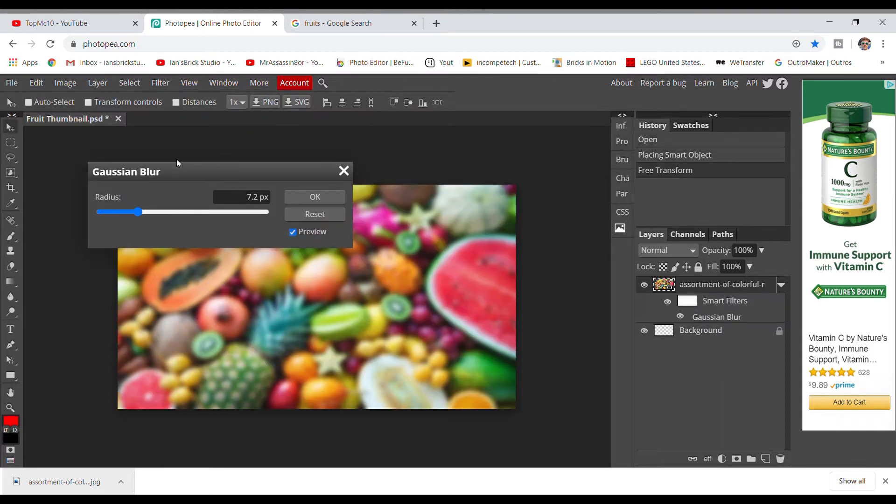
pyautogui.moveTo(177, 163); pyautogui.dragTo(573, 180)
pyautogui.moveTo(537, 222)
pyautogui.mouseDown()
pyautogui.moveTo(523, 224)
pyautogui.moveTo(536, 228)
pyautogui.mouseUp()
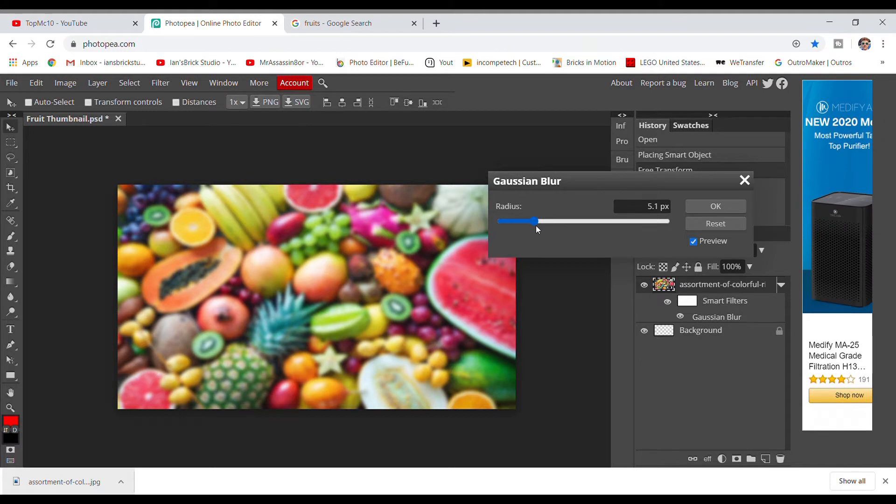
pyautogui.moveTo(558, 184); pyautogui.dragTo(599, 177)
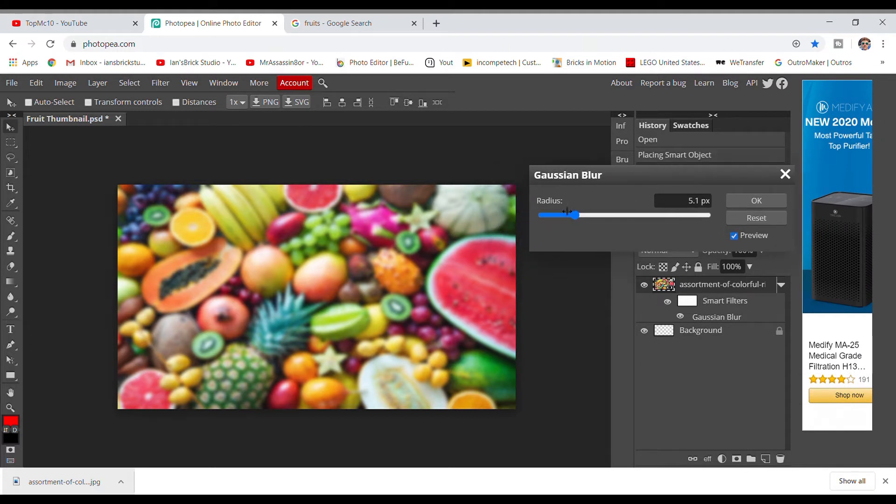
pyautogui.moveTo(576, 215)
pyautogui.mouseDown()
pyautogui.moveTo(561, 216)
pyautogui.moveTo(575, 217)
pyautogui.mouseUp()
pyautogui.click(744, 204)
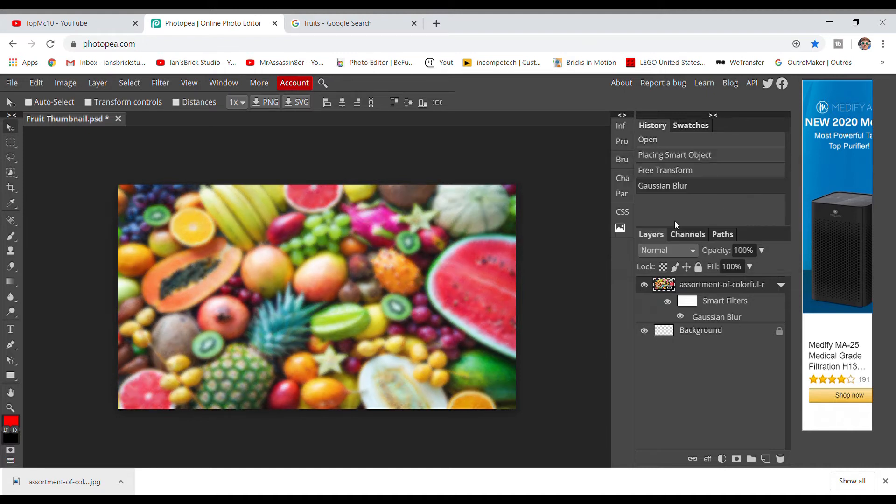
# Add an Inner Shadow layer style to the blurred fruit layer and set its blend mode to Normal.
pyautogui.rightClick(701, 292)
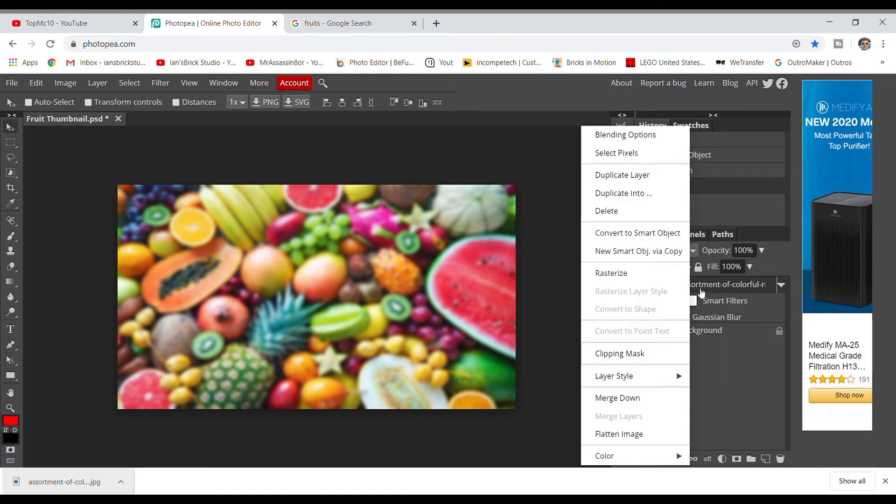
pyautogui.click(633, 136)
pyautogui.moveTo(202, 175); pyautogui.dragTo(615, 149)
pyautogui.click(413, 275)
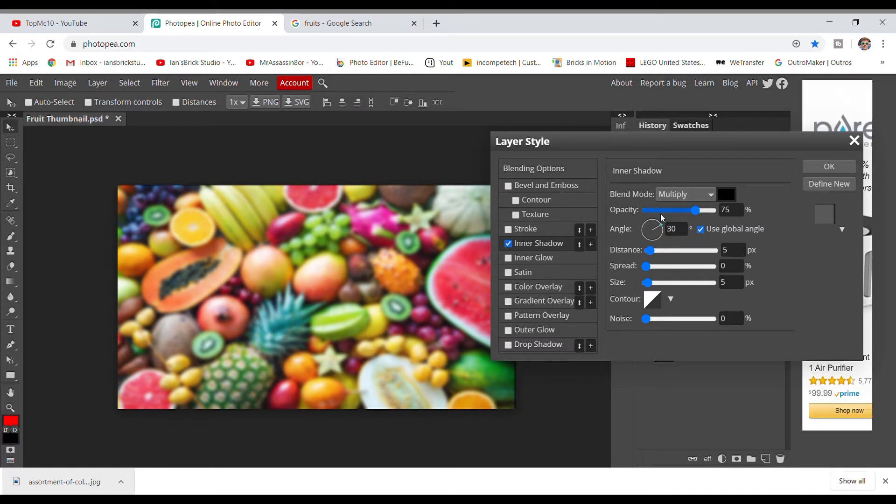
pyautogui.click(690, 195)
pyautogui.click(681, 206)
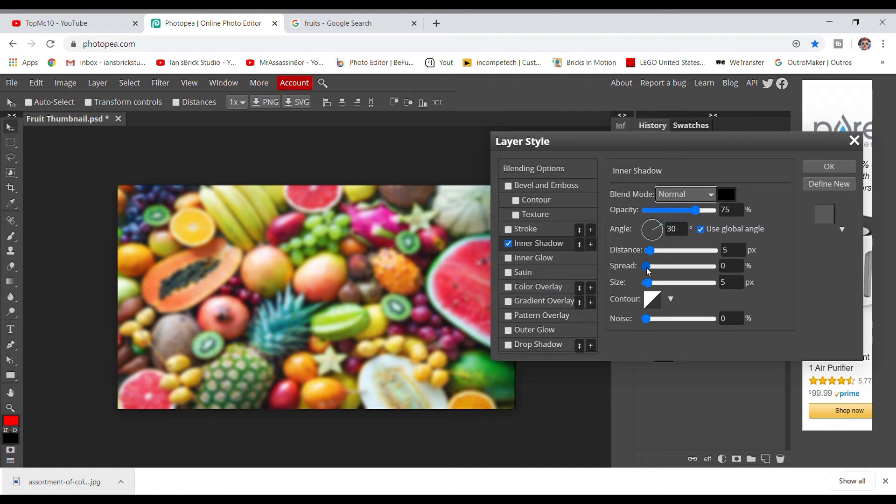
# Set the fruit layer's inner shadow to a distance of 11 px, a spread of about 20% and a size of about 66 px.
pyautogui.moveTo(646, 266); pyautogui.dragTo(689, 288)
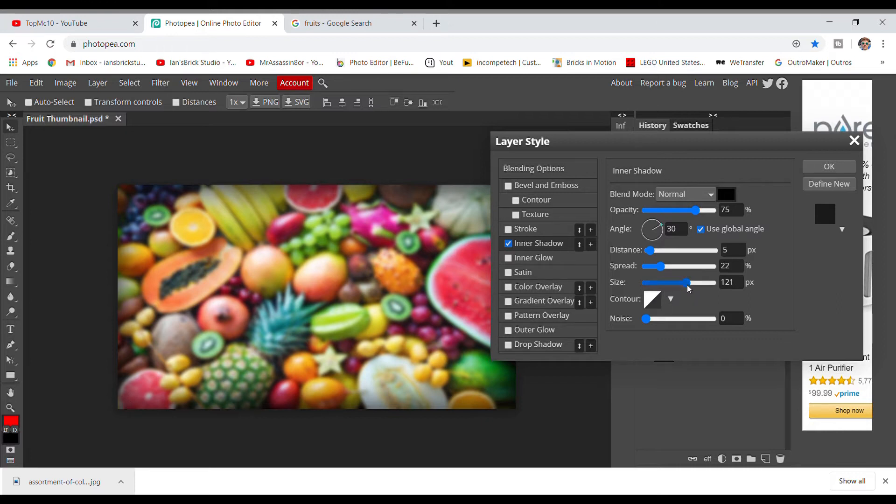
pyautogui.moveTo(685, 285); pyautogui.dragTo(656, 270)
pyautogui.moveTo(649, 251); pyautogui.dragTo(664, 269)
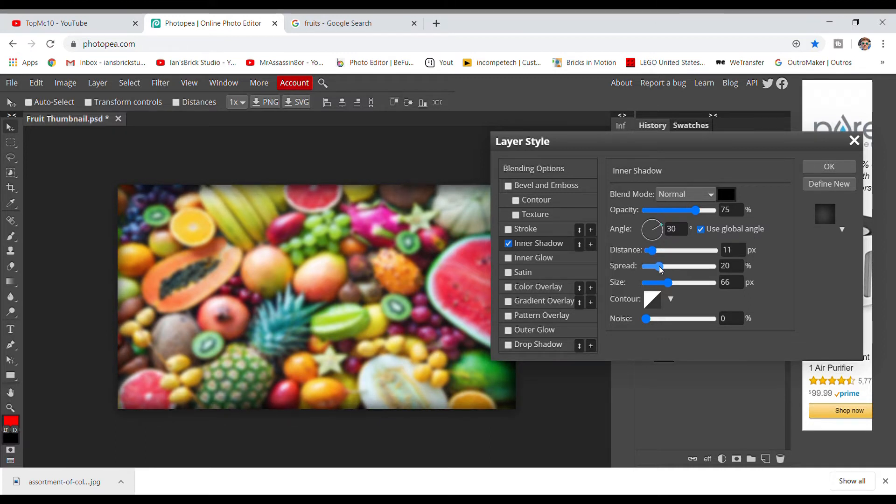
pyautogui.press('Return')
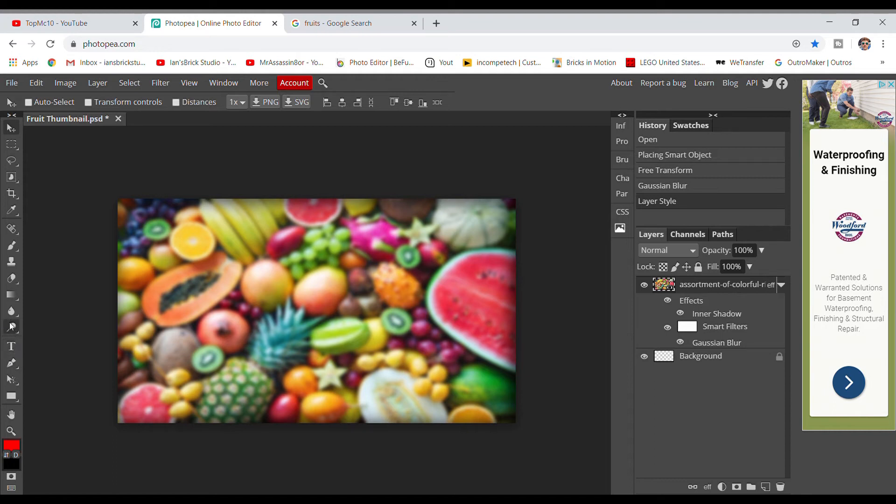
# Add a white text layer reading "TOP 10" at 150 px, starting over the papaya in the fruit photo.
pyautogui.click(11, 346)
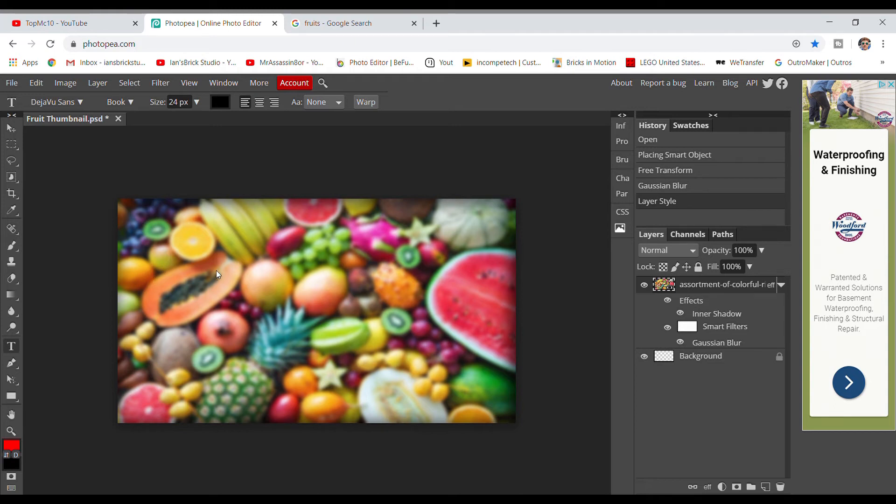
pyautogui.click(211, 284)
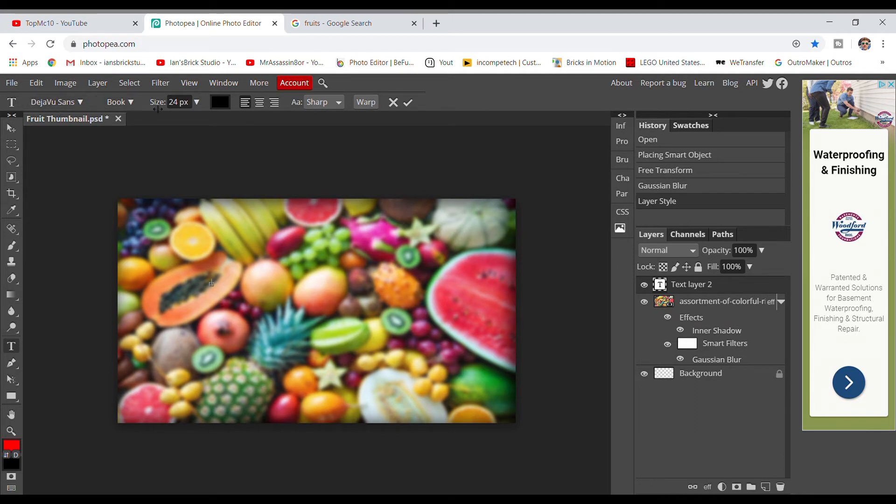
pyautogui.click(197, 102)
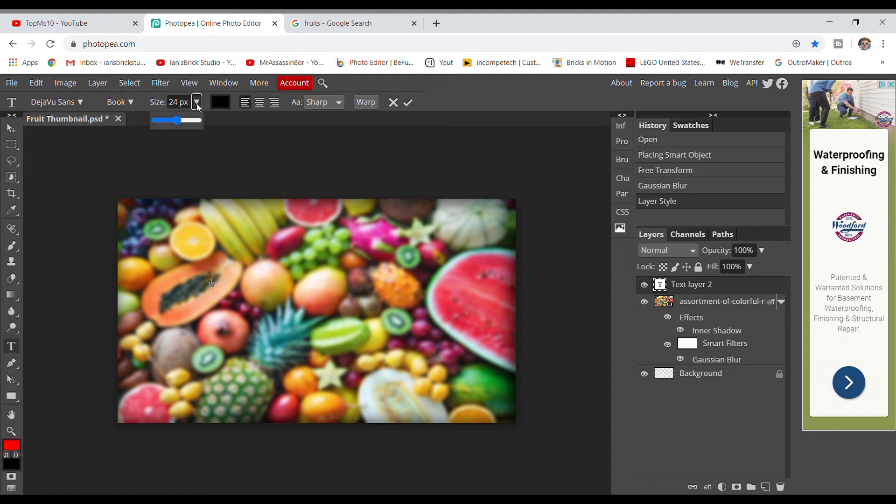
pyautogui.moveTo(177, 128); pyautogui.dragTo(201, 127)
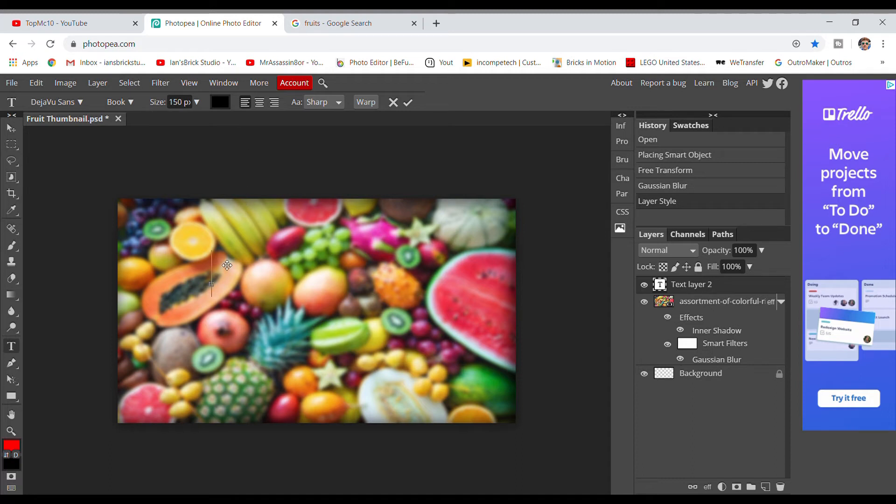
pyautogui.click(227, 103)
pyautogui.click(147, 234)
pyautogui.click(361, 311)
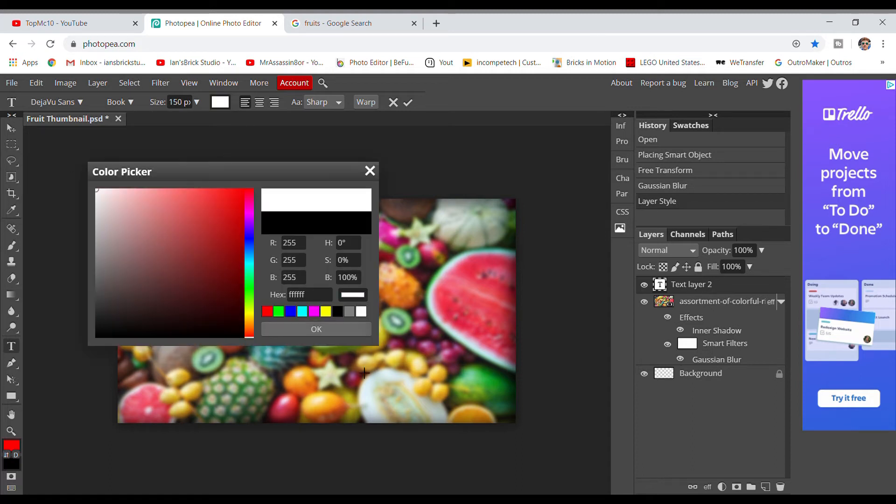
pyautogui.click(328, 332)
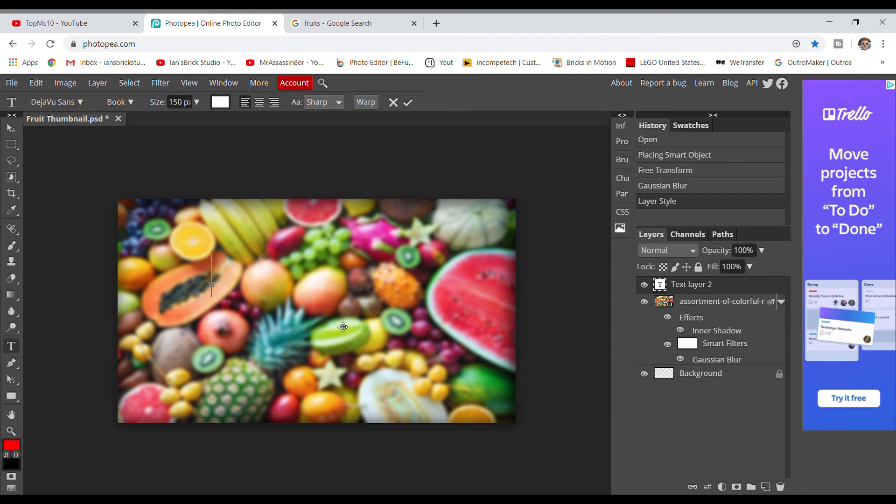
pyautogui.write('TOP 10')
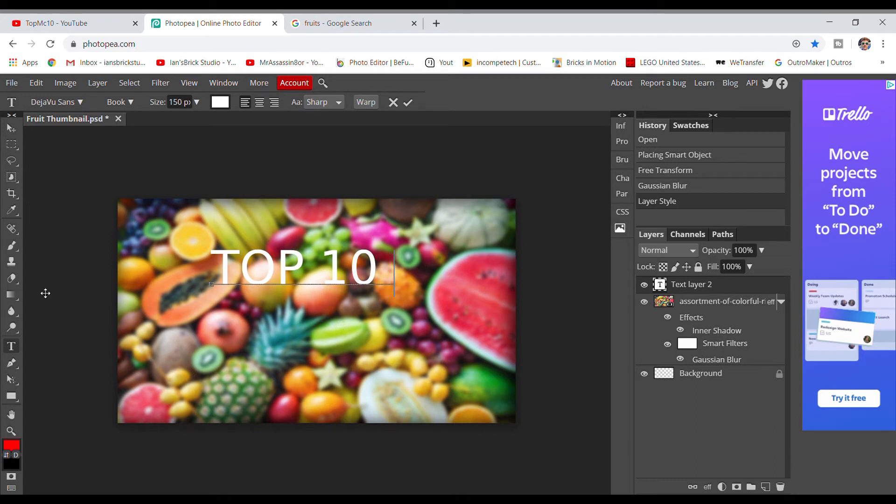
# Add a separate white text layer reading "FRUITS" just below the "TOP 10" text.
pyautogui.click(11, 346)
pyautogui.click(230, 329)
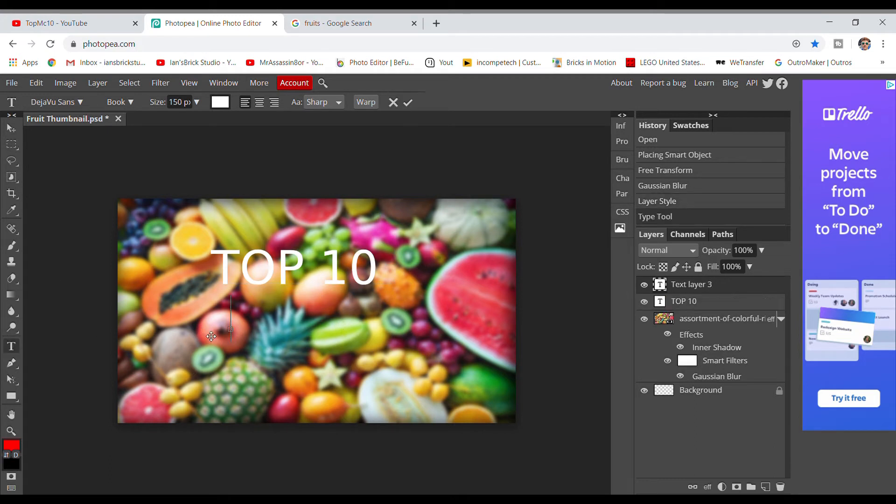
pyautogui.write('FRUITS')
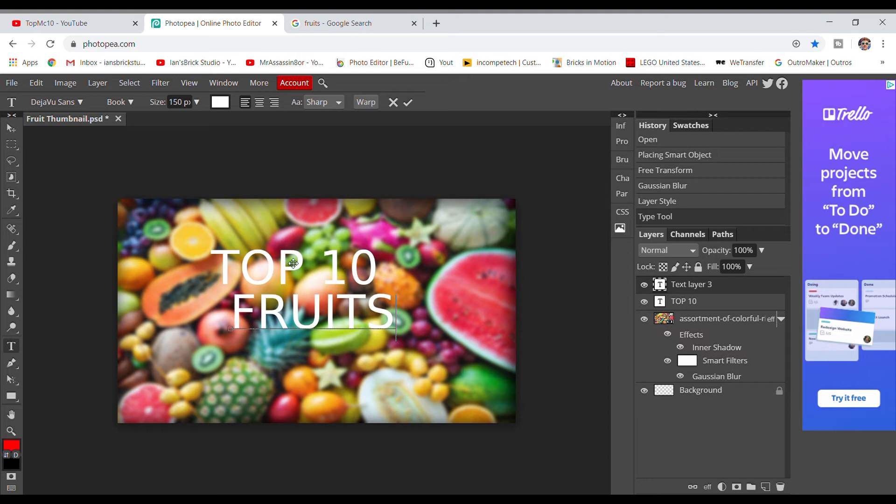
# Free-transform the "TOP 10" text, centring it near the upper canvas and enlarging it to about 117% width and 140% height.
pyautogui.click(698, 303)
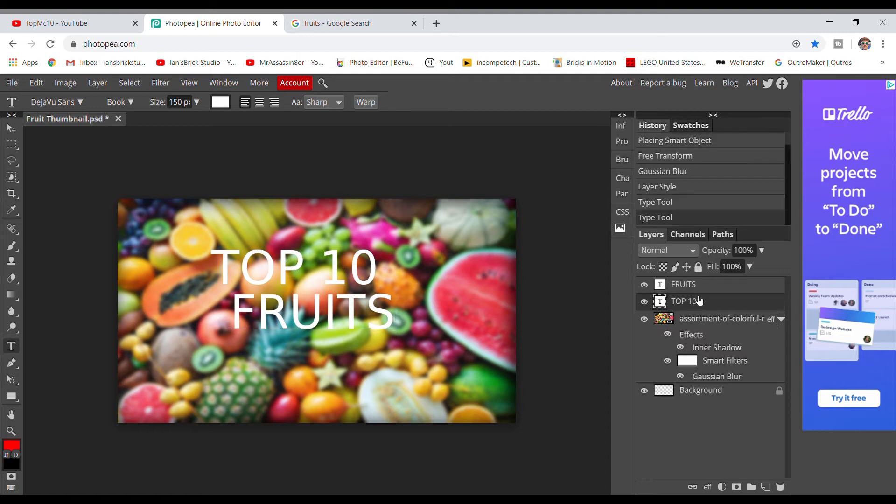
pyautogui.click(698, 303)
pyautogui.click(36, 83)
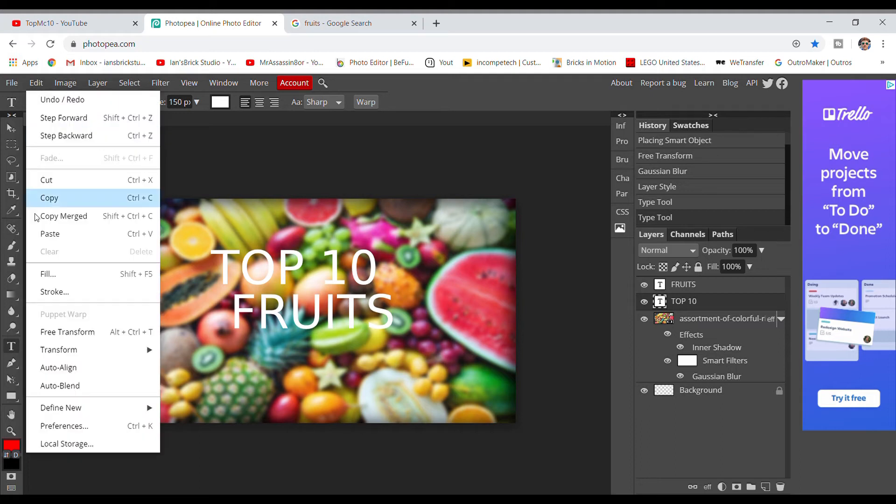
pyautogui.click(69, 332)
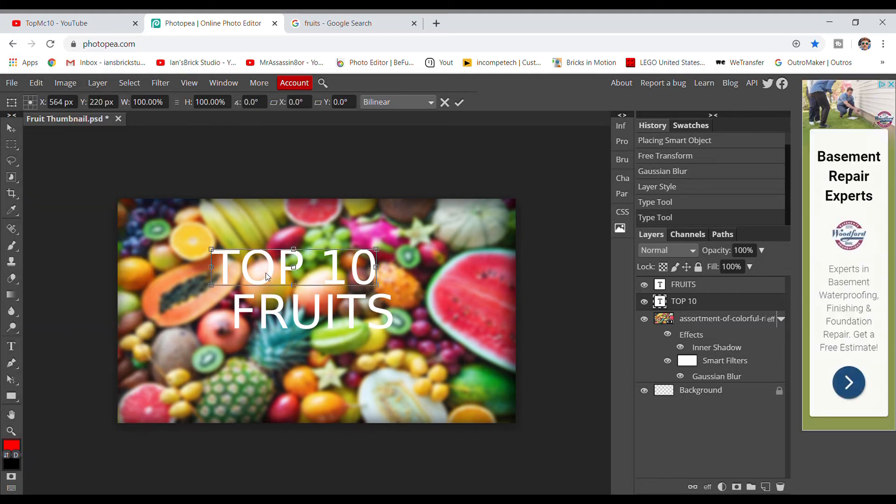
pyautogui.moveTo(268, 276); pyautogui.dragTo(291, 263)
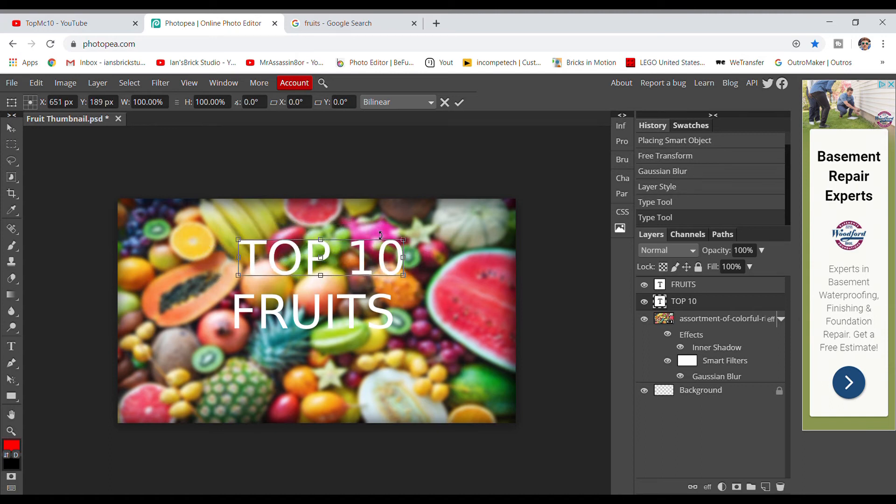
pyautogui.moveTo(408, 242)
pyautogui.mouseDown()
pyautogui.moveTo(436, 222)
pyautogui.moveTo(412, 238)
pyautogui.moveTo(419, 236)
pyautogui.mouseUp()
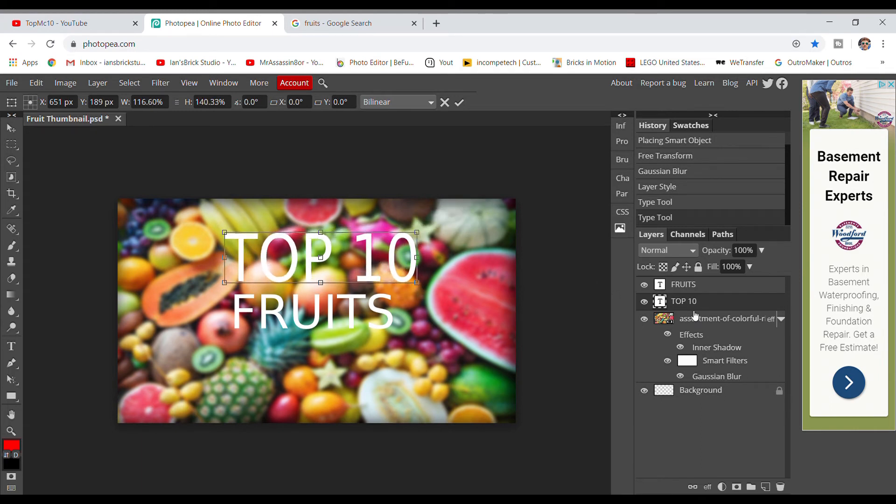
# Change the whole "TOP 10" text's font to Chicle, chosen from the favourite fonts.
pyautogui.click(11, 346)
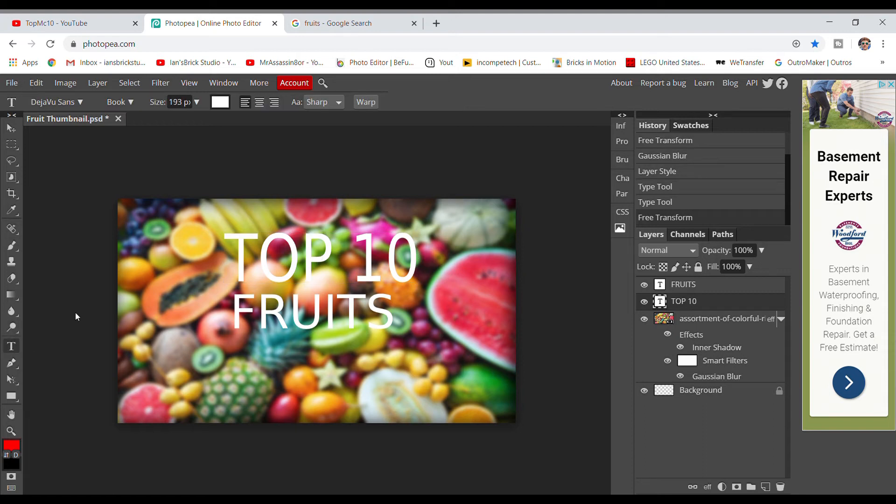
pyautogui.moveTo(432, 276); pyautogui.dragTo(225, 271)
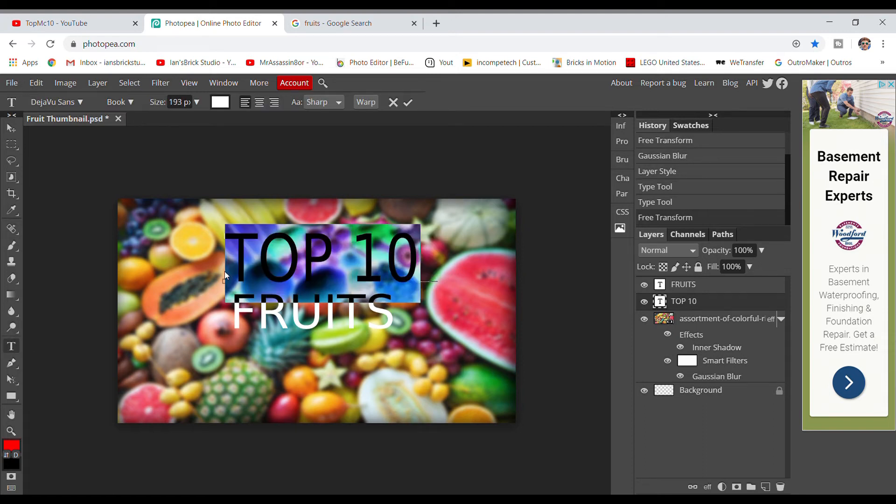
pyautogui.click(72, 102)
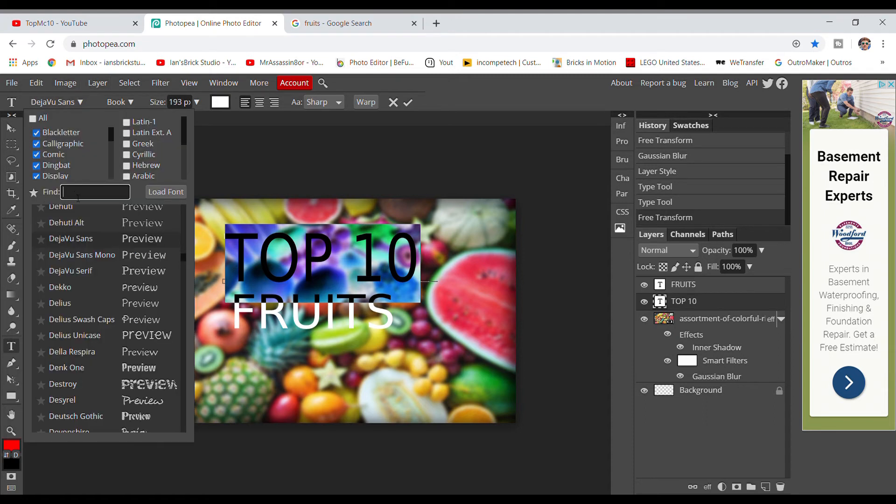
pyautogui.scroll(5, 65, 214)
pyautogui.click(34, 196)
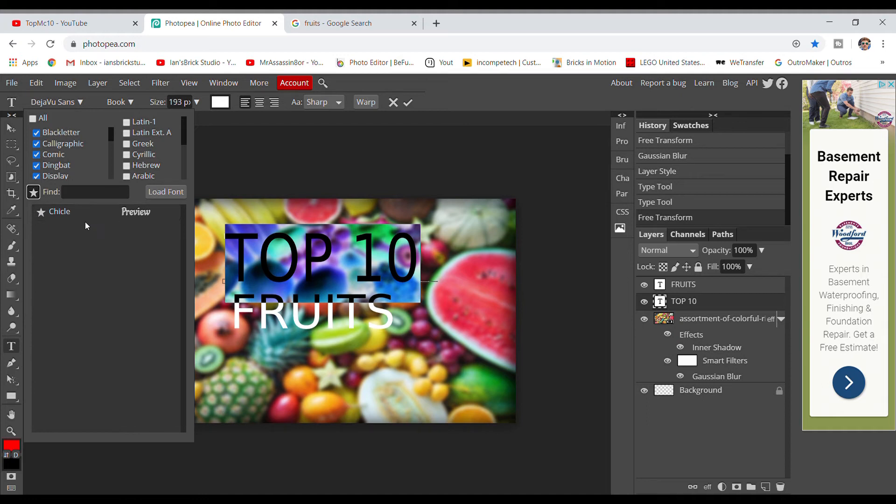
pyautogui.click(35, 194)
pyautogui.click(35, 194)
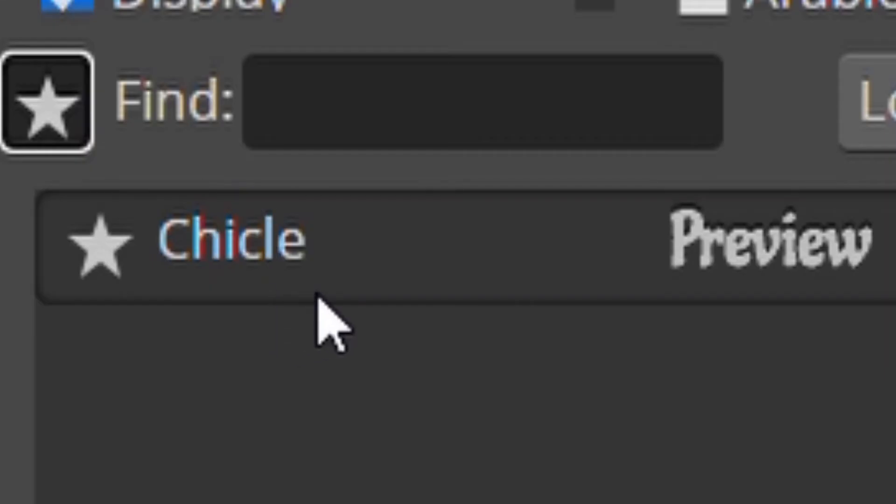
pyautogui.click(53, 109)
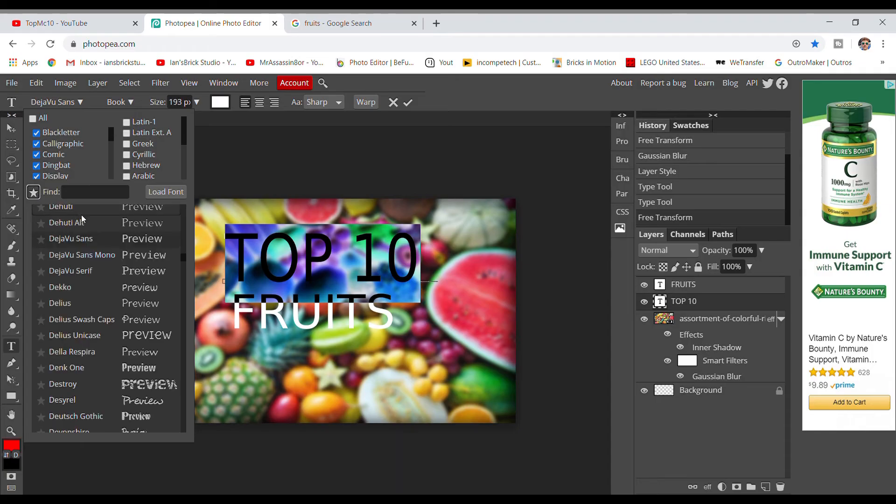
pyautogui.scroll(-8, 96, 240)
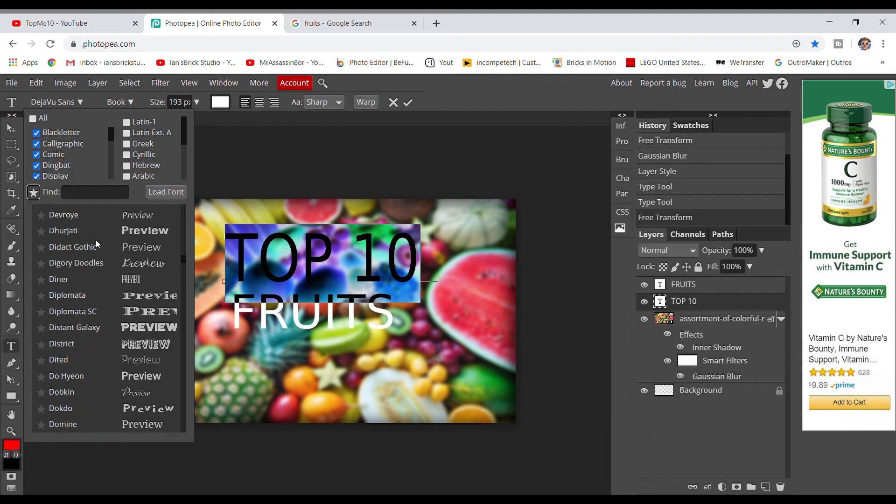
pyautogui.scroll(-15, 97, 252)
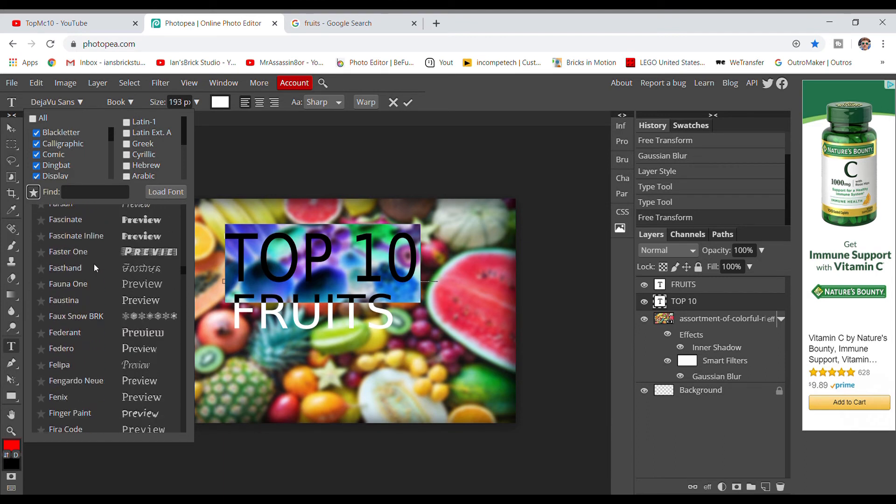
pyautogui.click(33, 192)
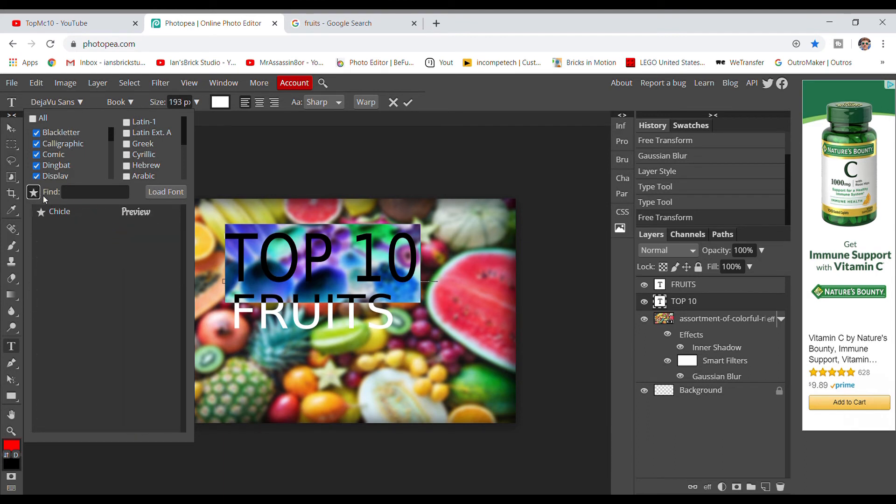
pyautogui.click(65, 215)
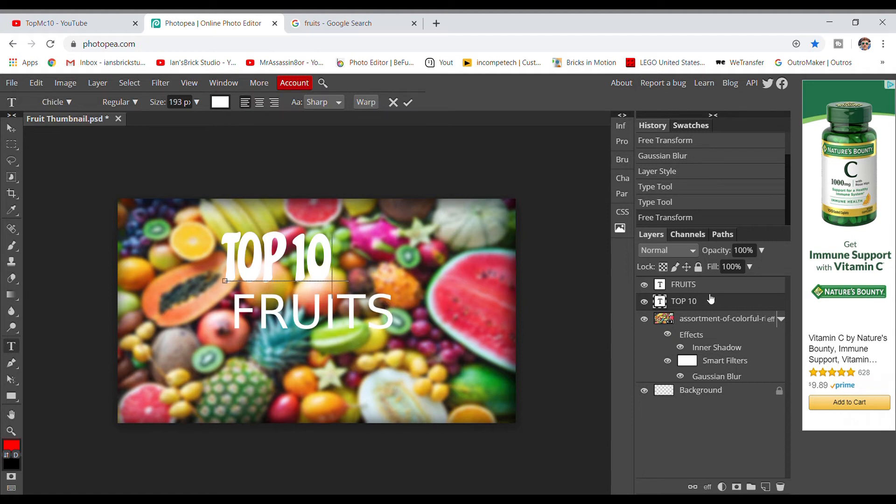
pyautogui.click(688, 291)
pyautogui.click(390, 313)
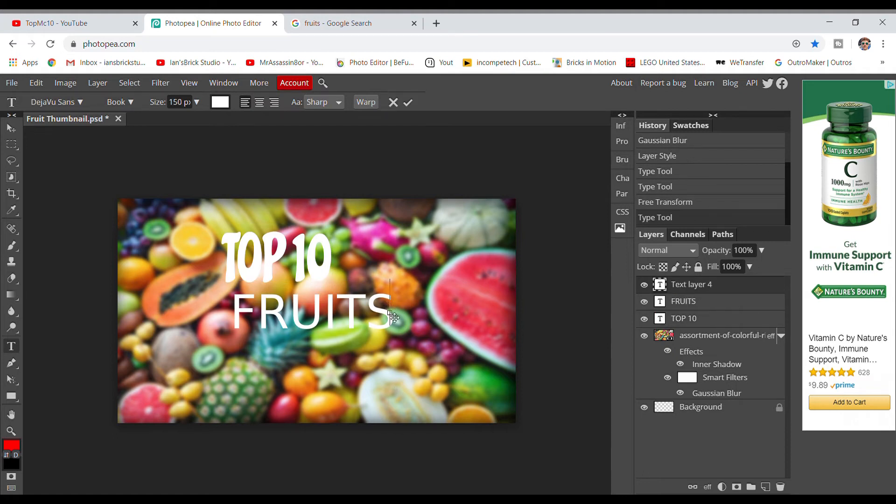
pyautogui.click(679, 290)
pyautogui.press('Delete')
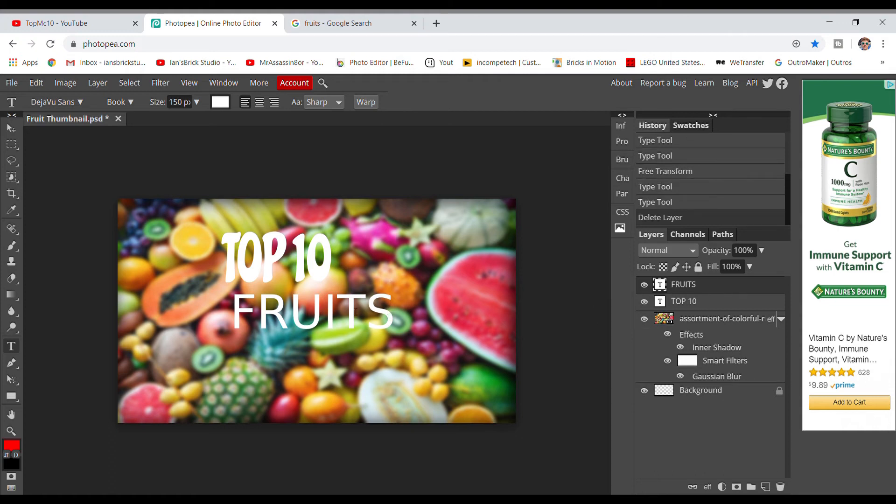
# Change the whole "FRUITS" text's font to Chicle and check its available font styles.
pyautogui.click(377, 308)
pyautogui.moveTo(389, 311); pyautogui.dragTo(231, 312)
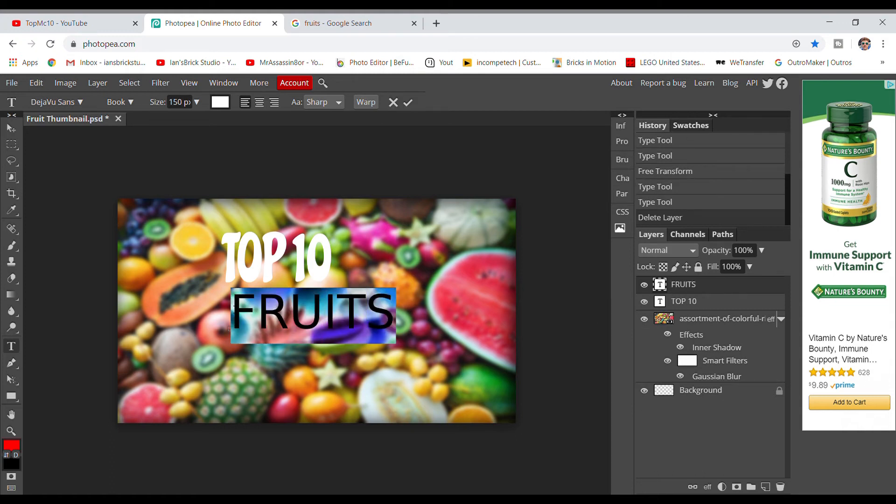
pyautogui.moveTo(330, 313); pyautogui.dragTo(242, 319)
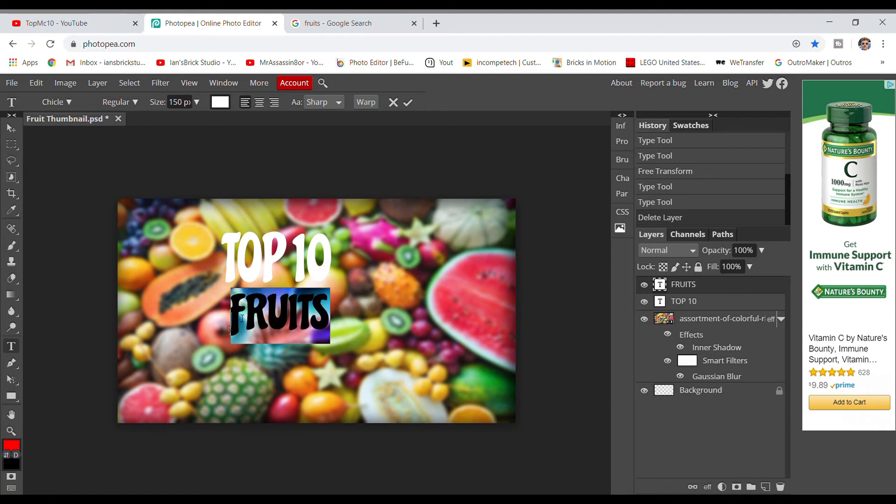
pyautogui.click(120, 102)
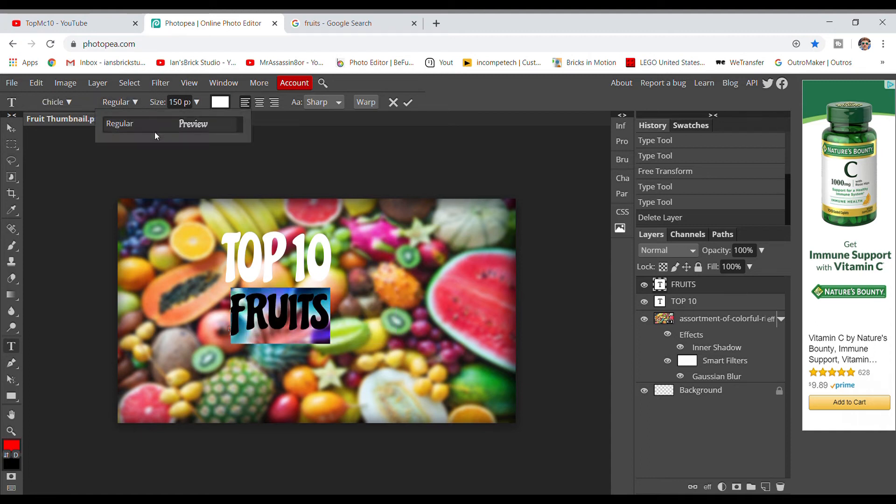
# Try centre alignment on the "FRUITS" text and switch it to right alignment.
pyautogui.click(259, 102)
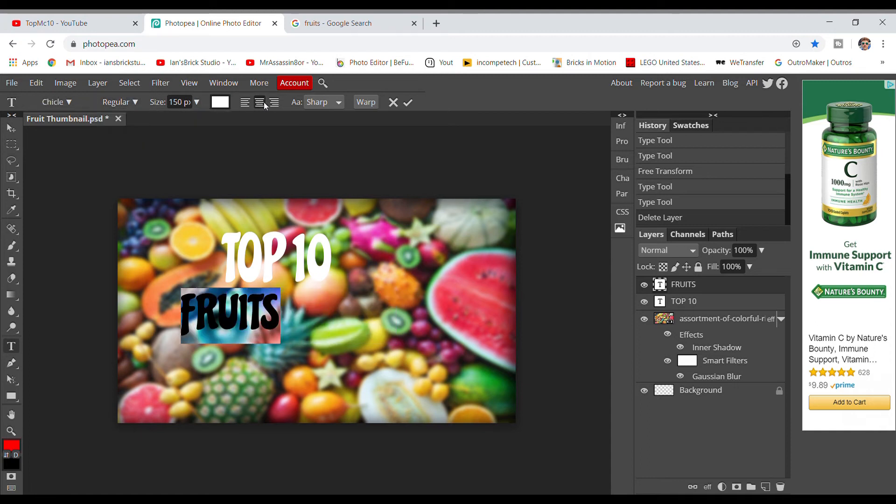
pyautogui.click(275, 103)
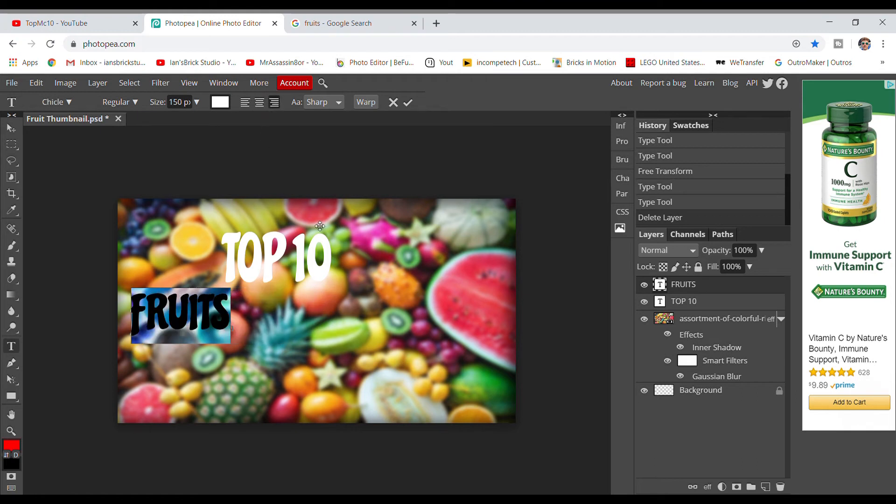
pyautogui.click(207, 298)
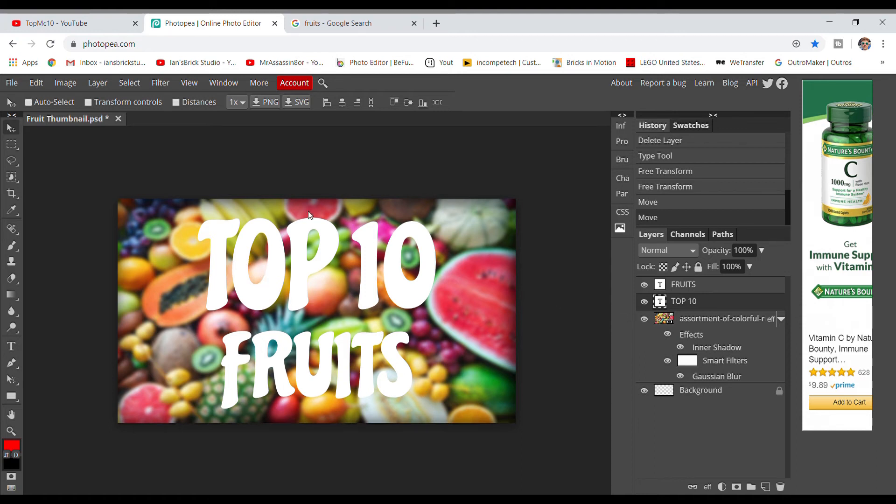
# Add an Outer Glow layer style to the "FRUITS" text and set its glow colour to black (000000).
pyautogui.click(701, 288)
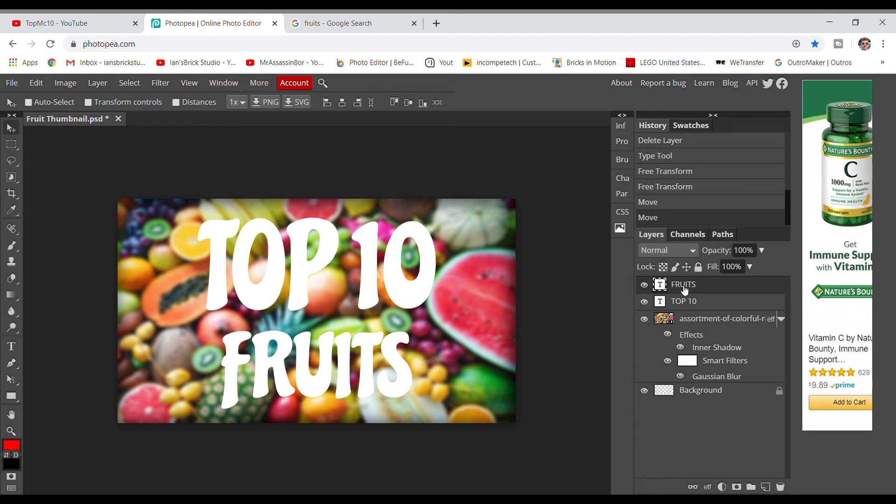
pyautogui.rightClick(684, 289)
pyautogui.click(604, 165)
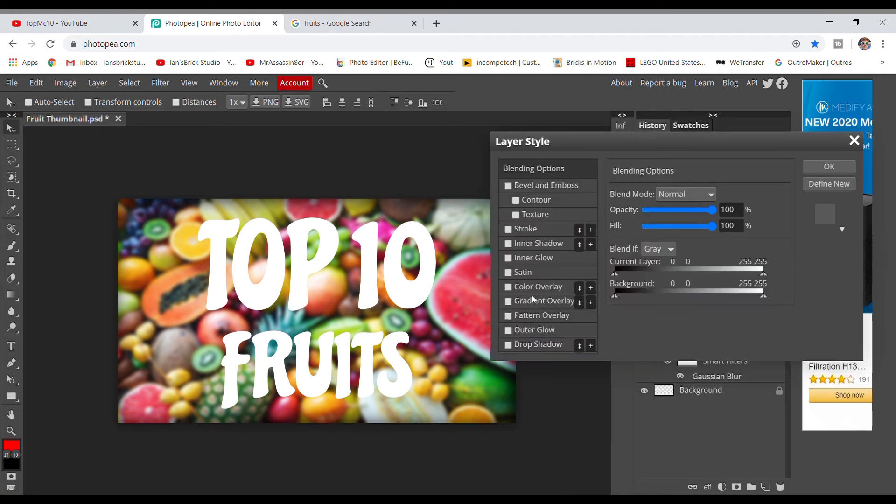
pyautogui.click(529, 328)
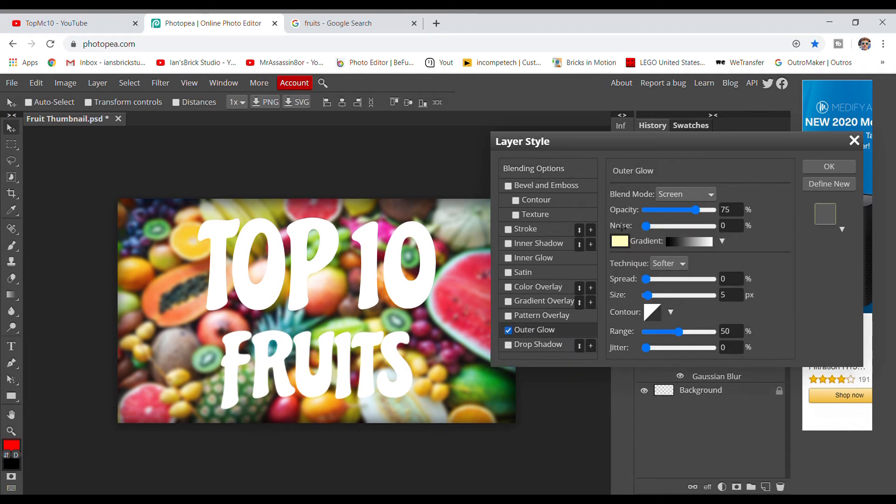
pyautogui.click(619, 240)
pyautogui.moveTo(200, 297); pyautogui.dragTo(167, 456)
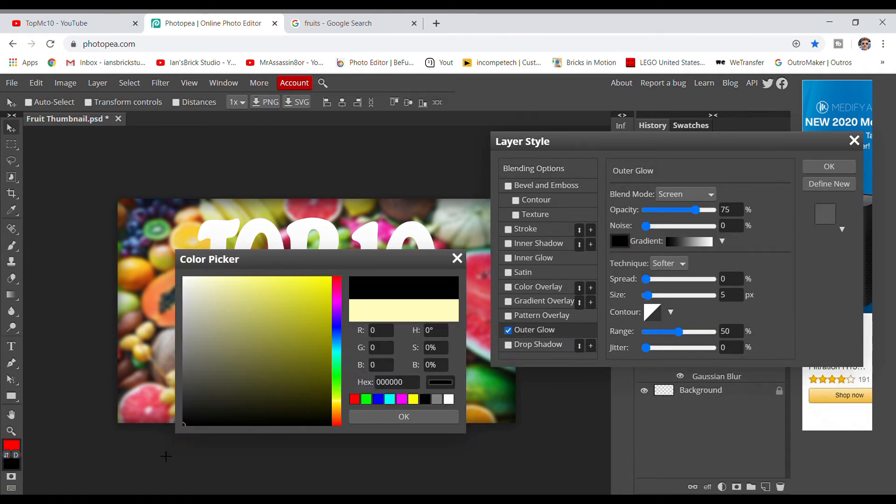
pyautogui.click(375, 418)
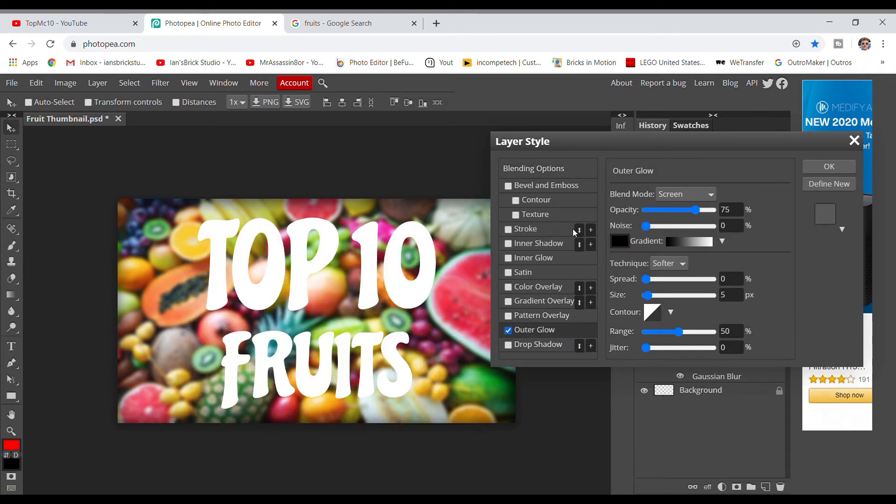
# Set the "FRUITS" outer glow to Normal blend mode, 100% opacity, 4% spread and 41 px size, and apply it.
pyautogui.click(687, 194)
pyautogui.click(676, 203)
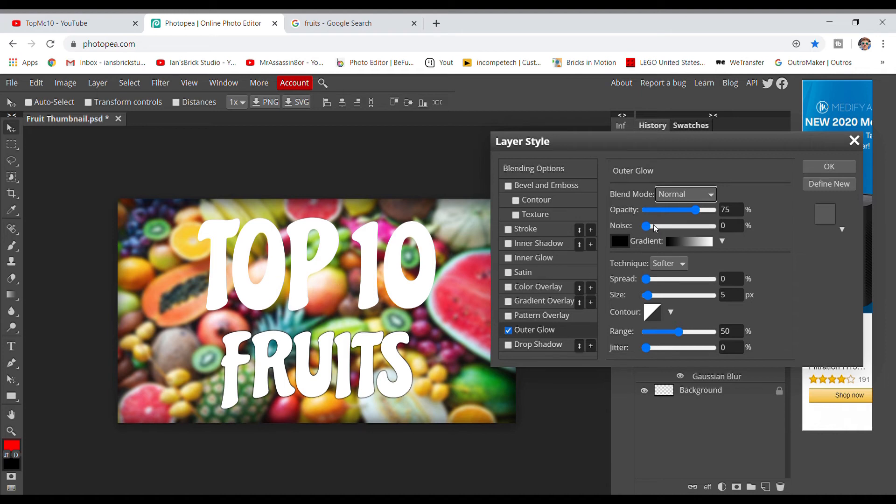
pyautogui.moveTo(648, 281)
pyautogui.mouseDown()
pyautogui.moveTo(662, 301)
pyautogui.moveTo(650, 281)
pyautogui.mouseUp()
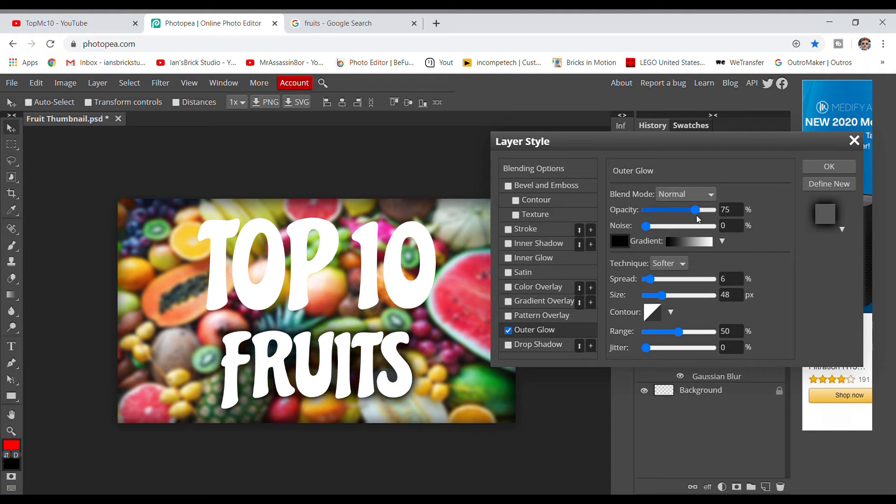
pyautogui.moveTo(695, 210); pyautogui.dragTo(713, 210)
pyautogui.moveTo(662, 302); pyautogui.dragTo(648, 280)
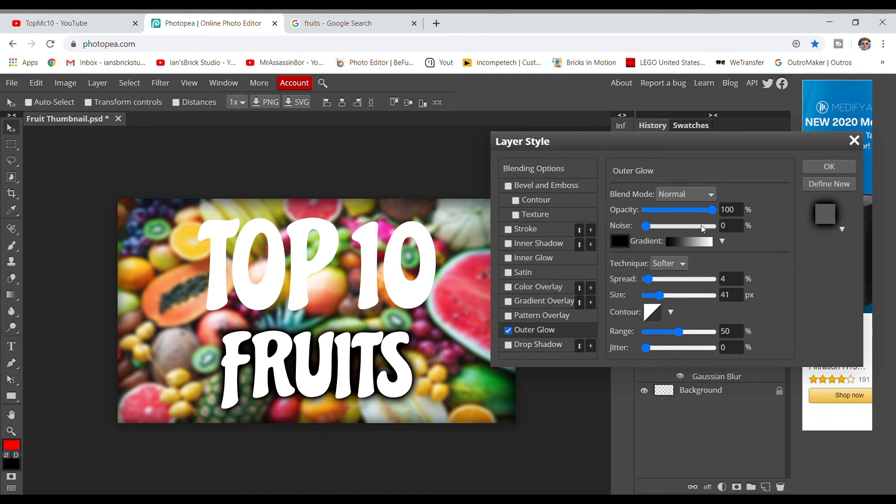
pyautogui.click(819, 167)
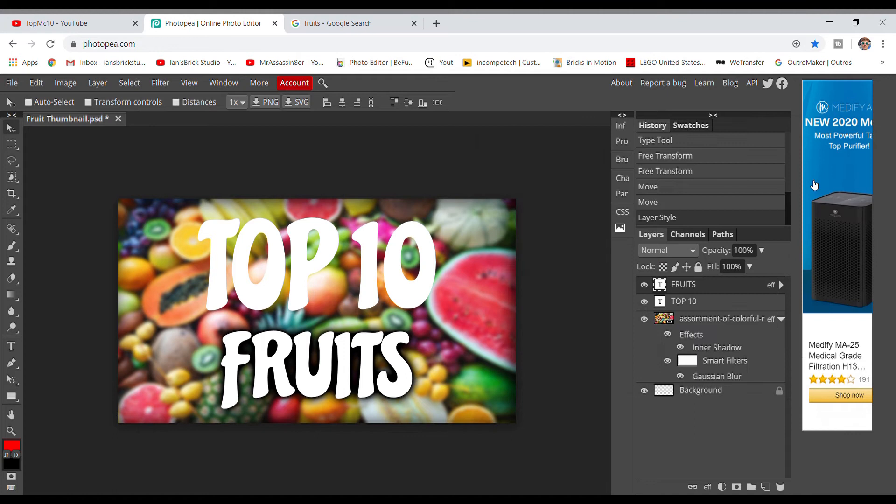
# Apply the same black Outer Glow to the "TOP 10" text, with Normal blending, 100% opacity, 4% spread and 41 px size.
pyautogui.click(687, 304)
pyautogui.rightClick(688, 305)
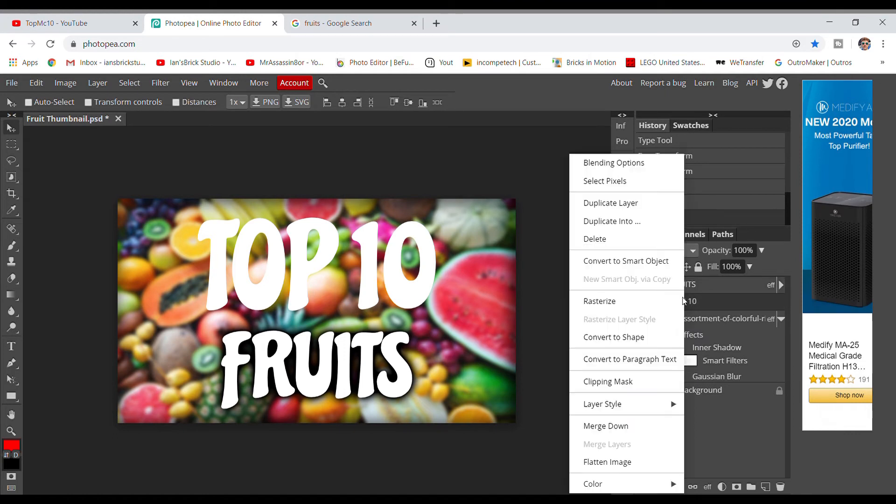
pyautogui.click(607, 164)
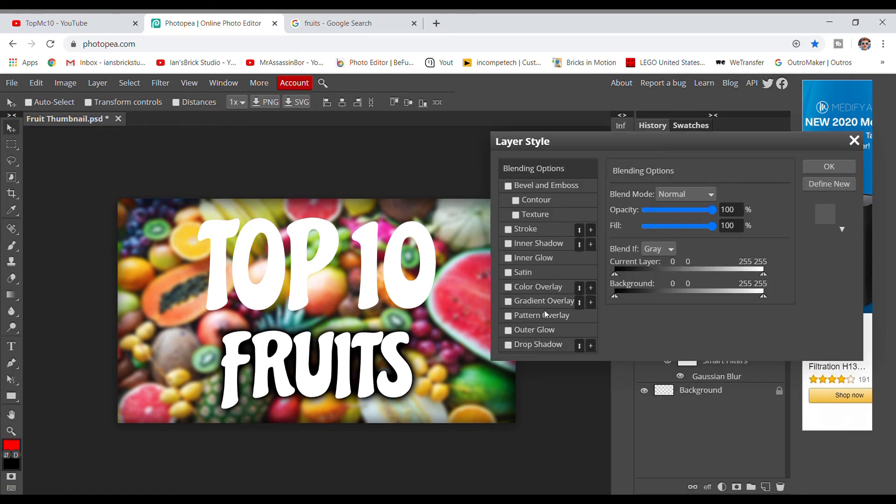
pyautogui.click(535, 329)
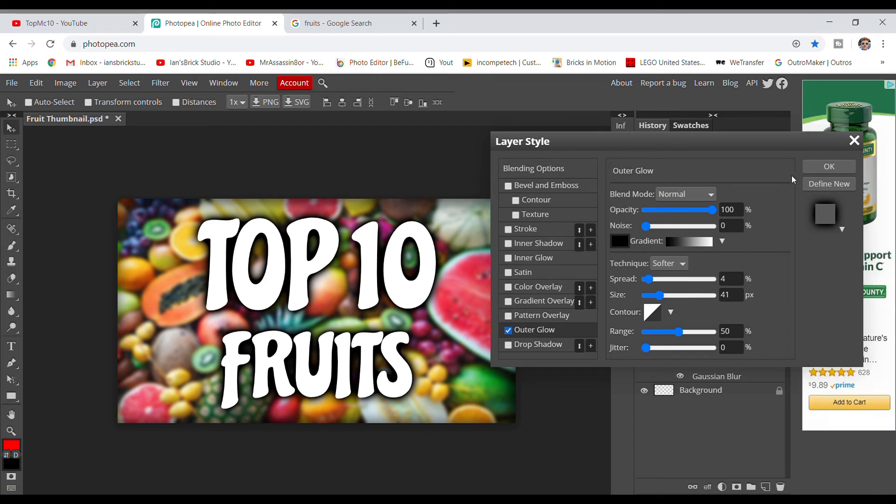
pyautogui.click(810, 166)
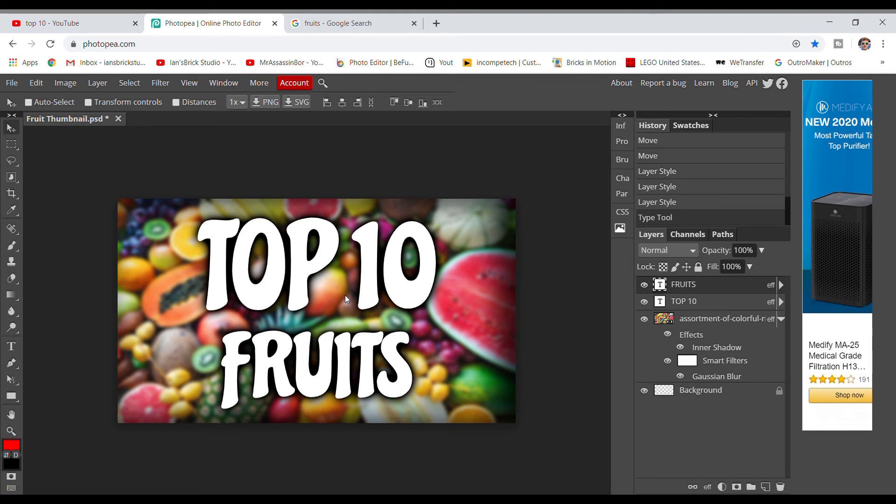
# Export the thumbnail as a PNG at 1280 × 720 px and 100% quality, checking the whole image in the preview.
pyautogui.click(19, 85)
pyautogui.moveTo(55, 257)
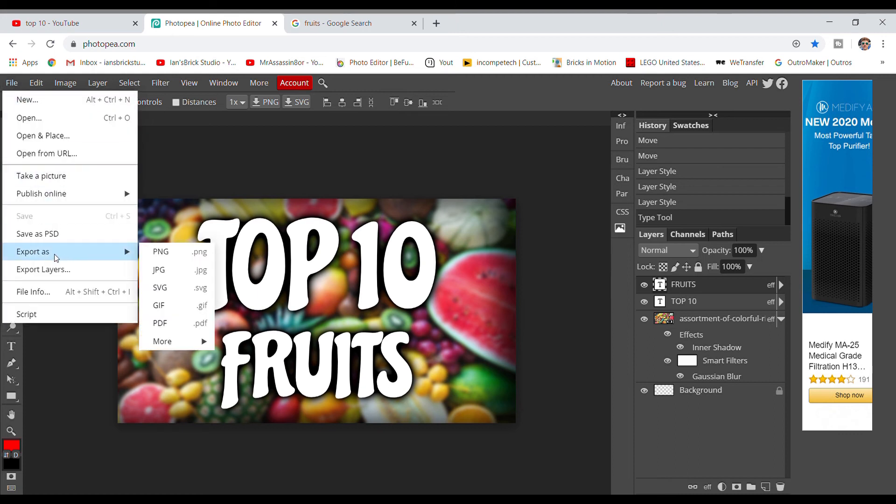
pyautogui.click(169, 255)
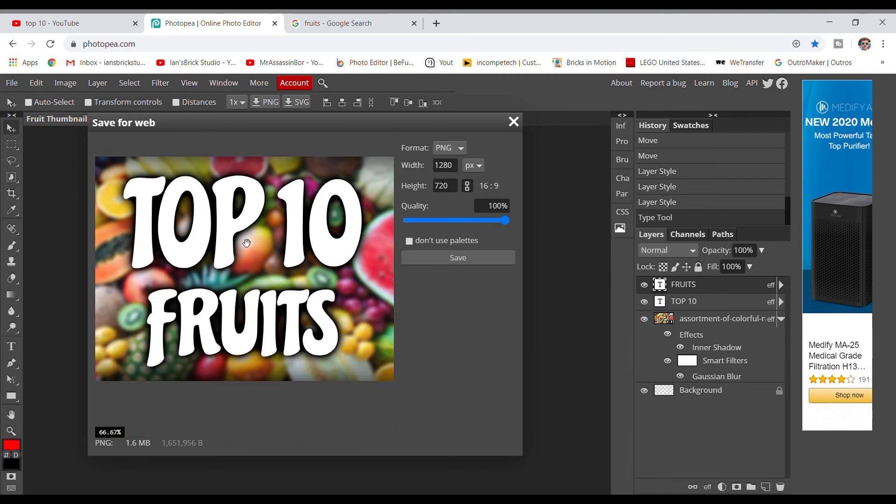
pyautogui.scroll(-1, 247, 243)
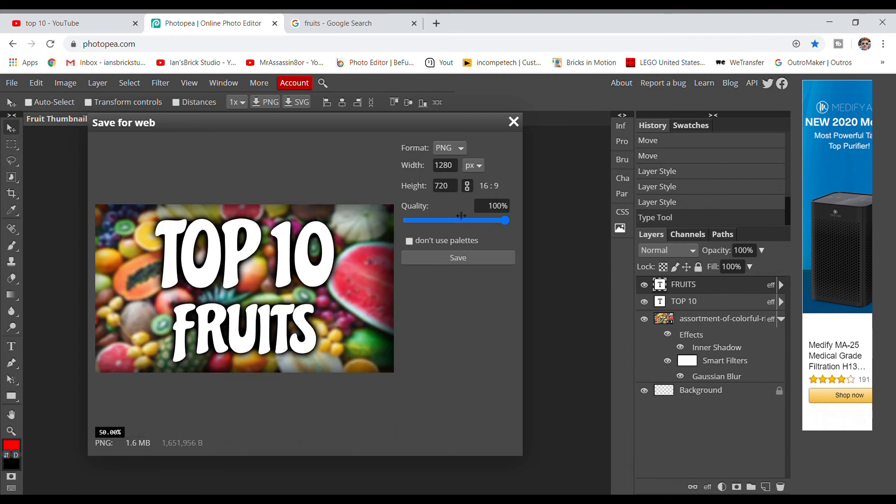
pyautogui.click(446, 256)
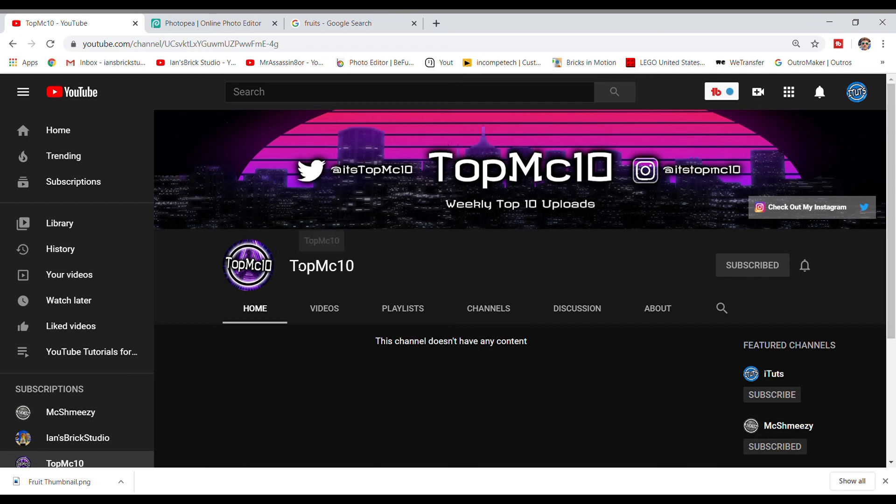
pyautogui.scroll(-3, 436, 254)
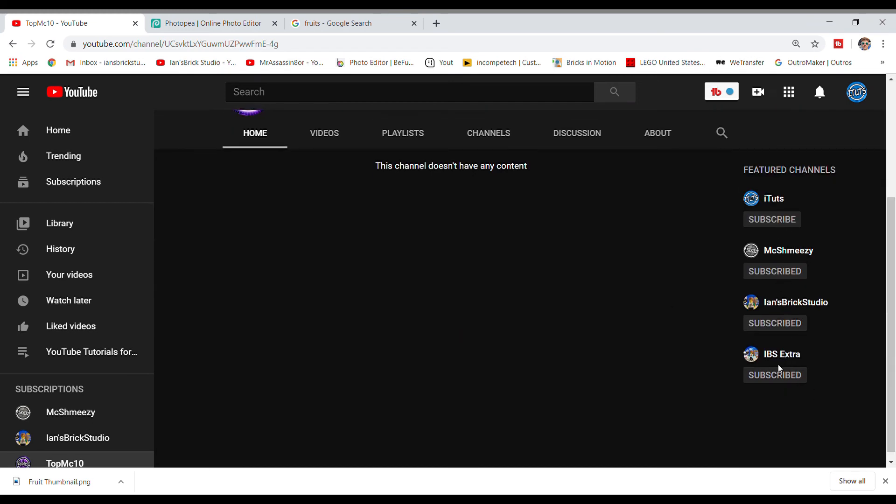
pyautogui.scroll(3, 607, 368)
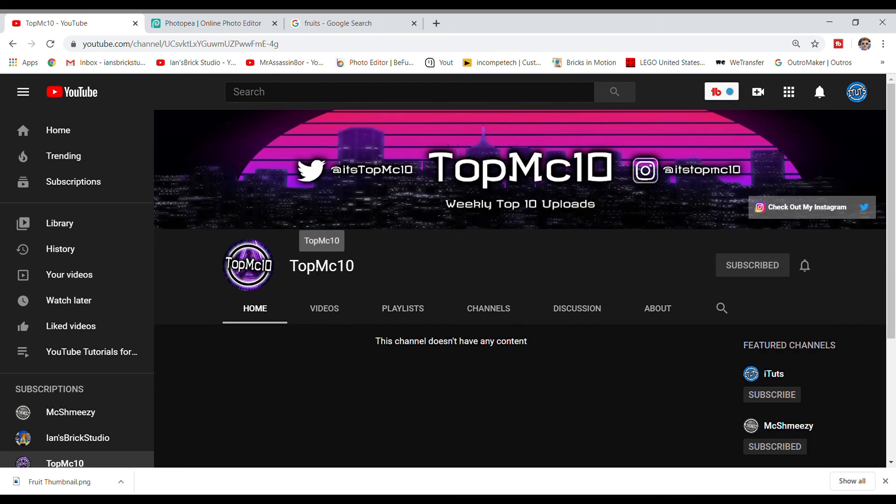